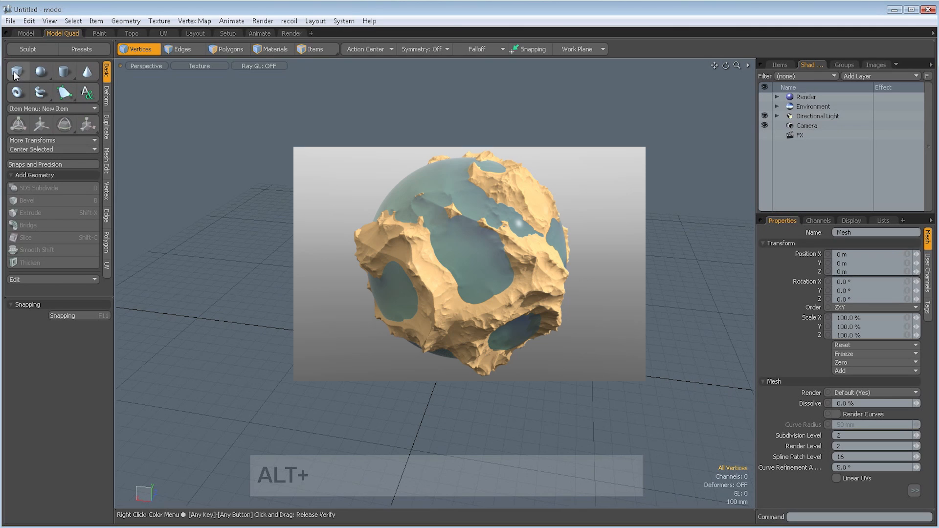
- Add a default unit cube at the origin as a new mesh item
key("shift")
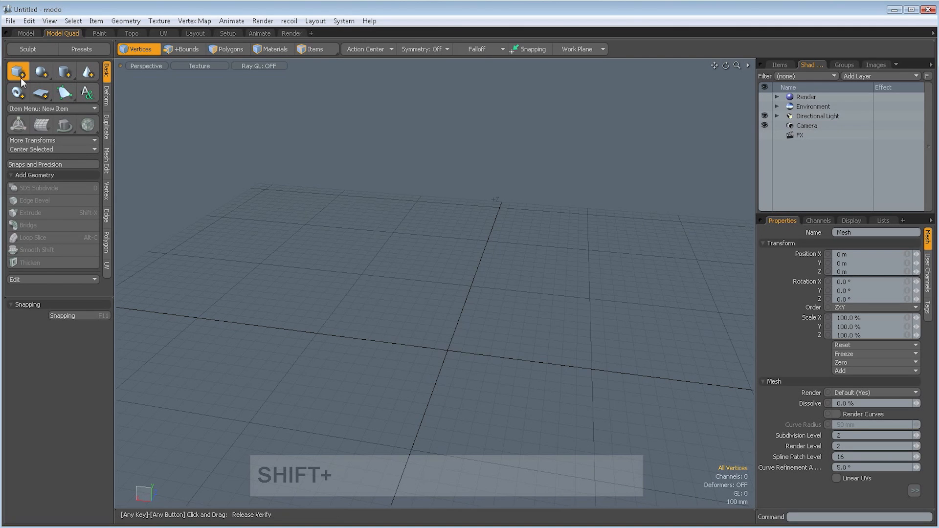
left_click(20, 79, "shift")
left_click_drag(507, 335, 481, 330, "alt+shift")
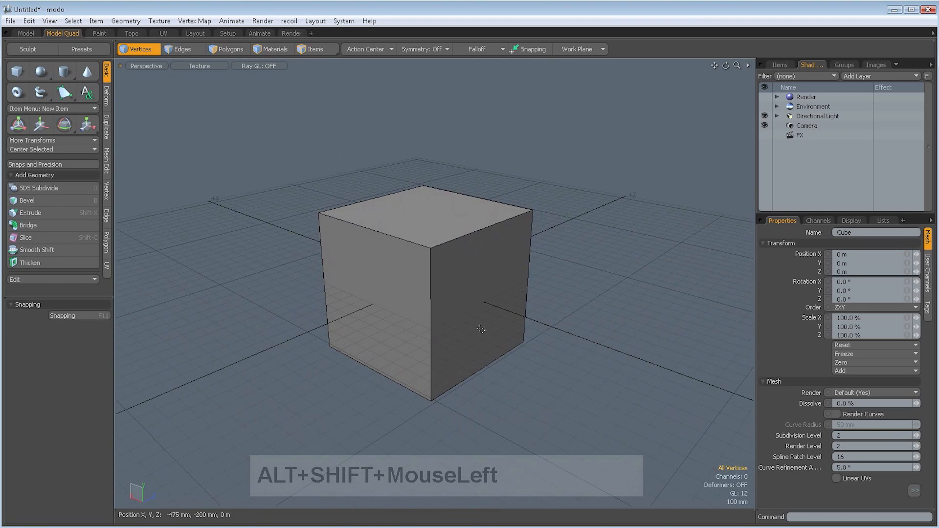
- Subdivide the cube three times with the Catmull-Clark method to form a sphere
key("shift+d")
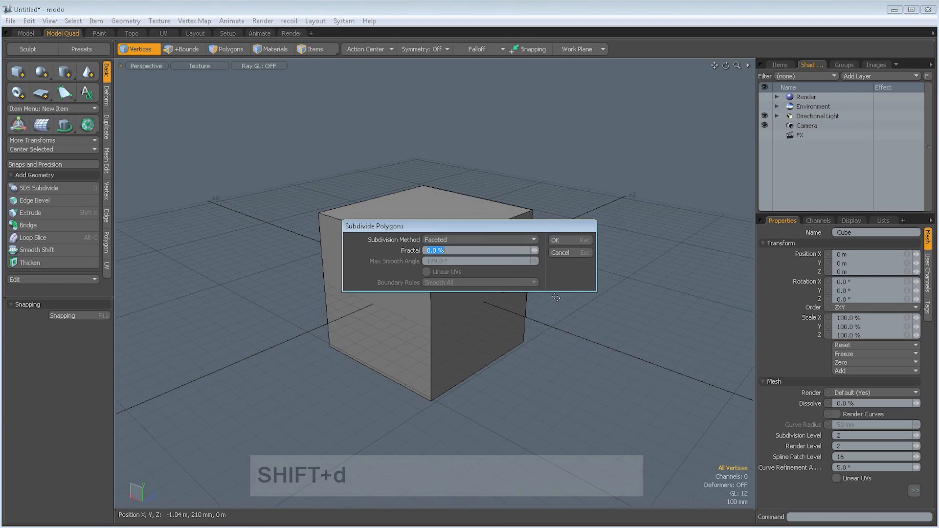
left_click(492, 239)
left_click(487, 265)
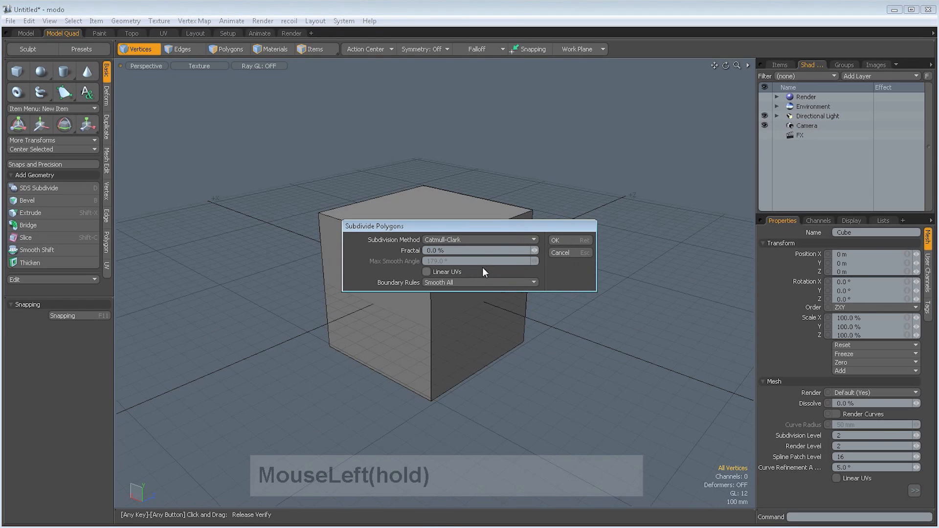
left_click(560, 241)
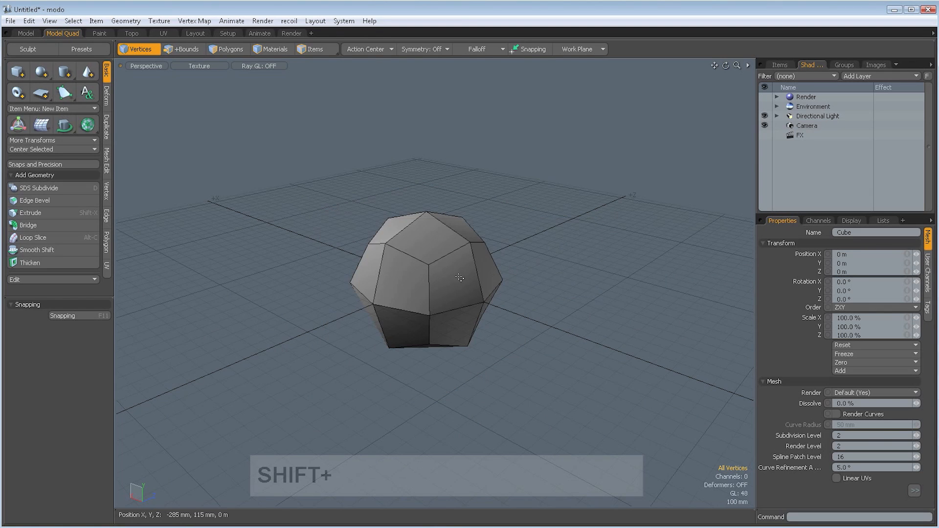
key("shift+d")
left_click(571, 240)
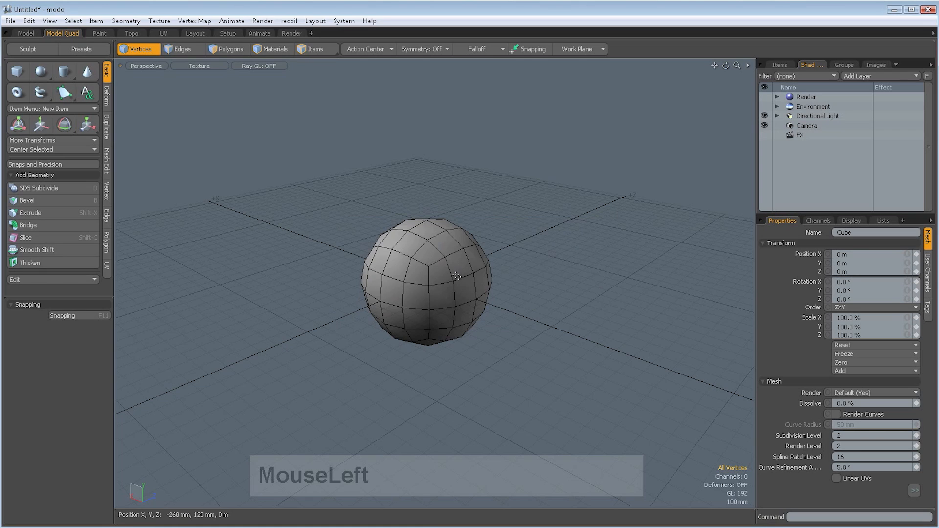
key("shift+d")
left_click(563, 241)
- Switch to polygon selection and scale the whole sphere up slightly and uniformly
key("space")
key("space")
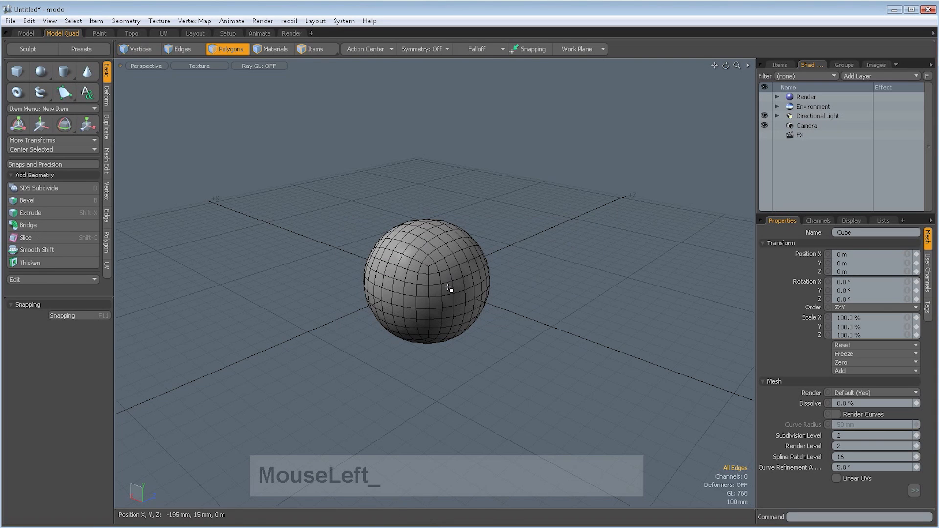
double_click(448, 289)
left_click(548, 332)
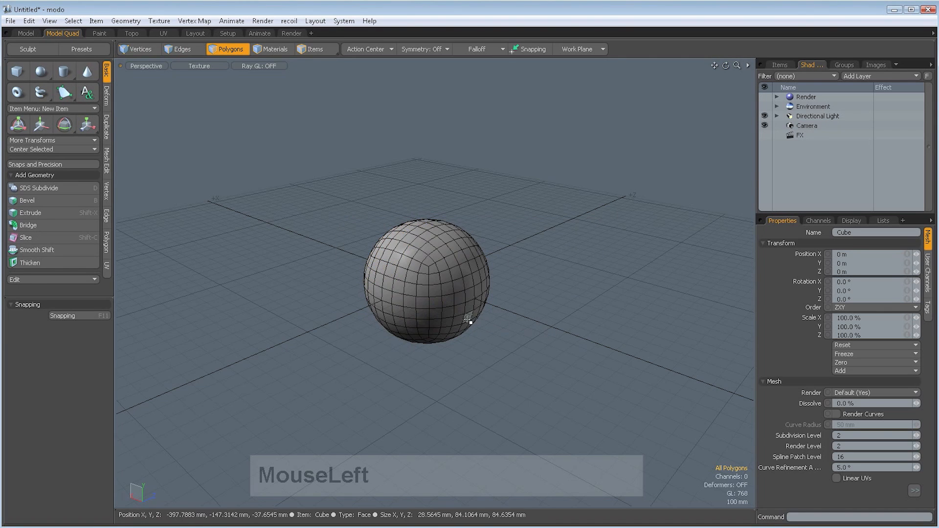
key("r")
left_click_drag(424, 283, 435, 287)
left_click(562, 325)
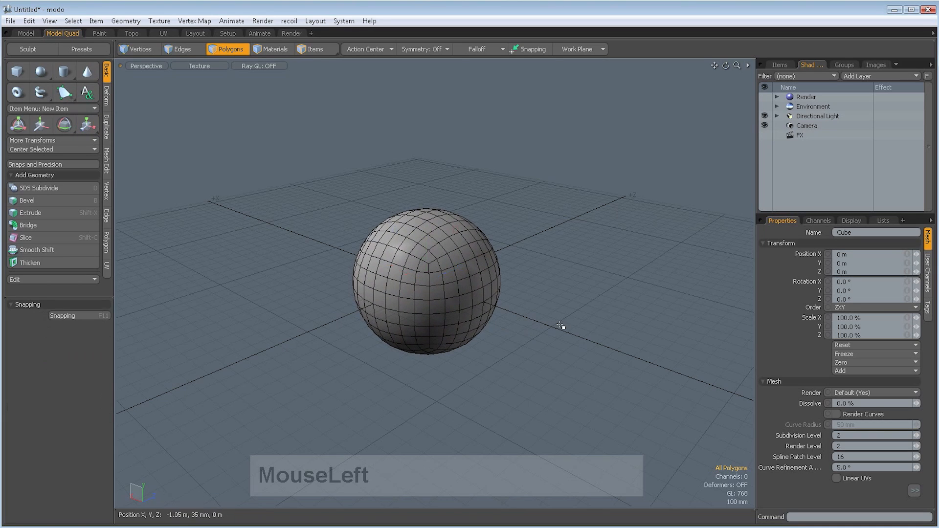
left_click_drag(571, 330, 701, 201, "alt")
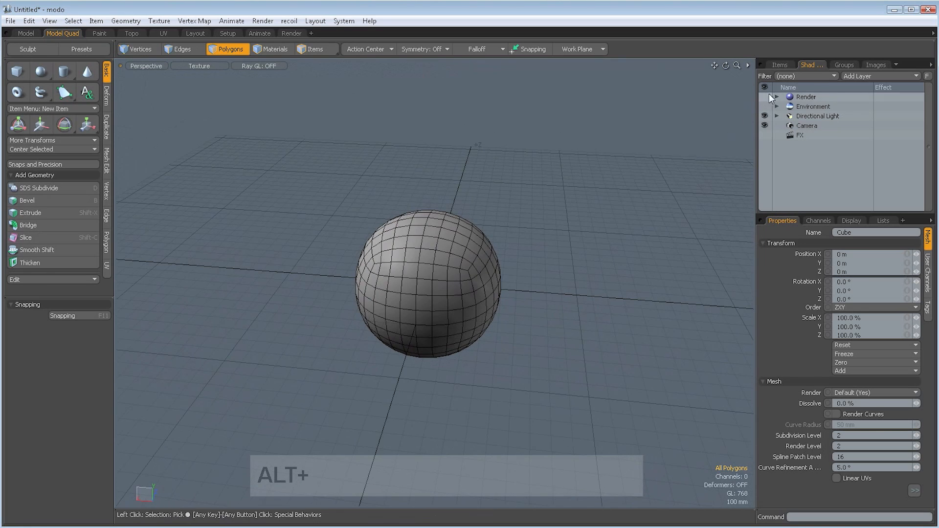
- Rename the Cube mesh item as land
left_click(780, 66)
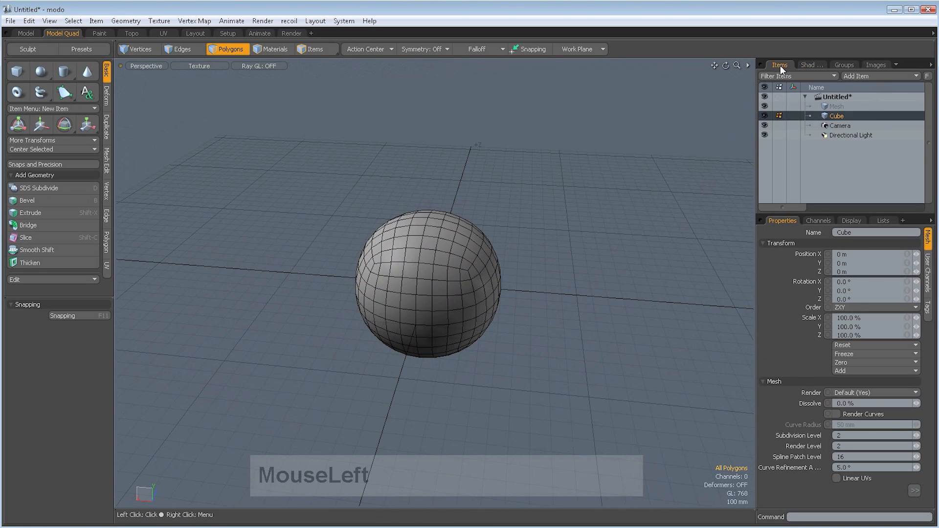
double_click(832, 115)
type("l")
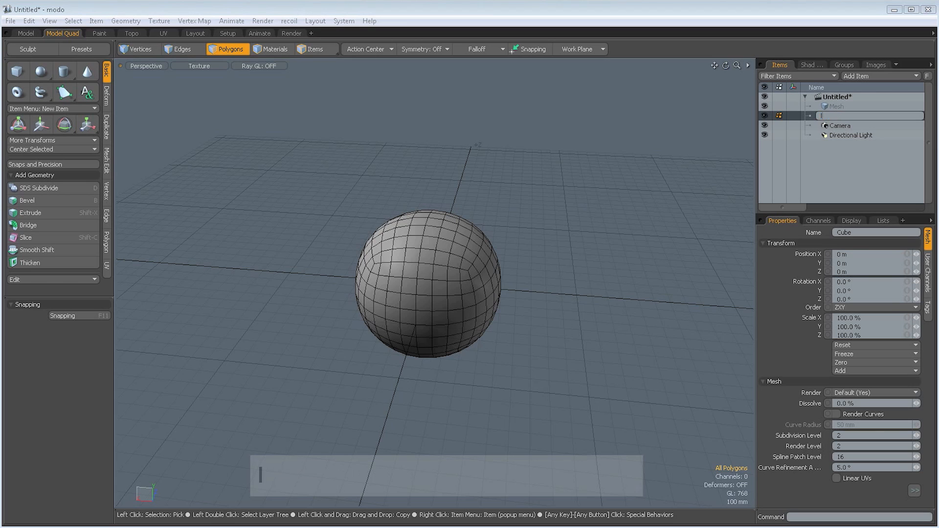
type("and")
key("Return")
- Duplicate the land mesh item and rename the copy as water
right_click(835, 113)
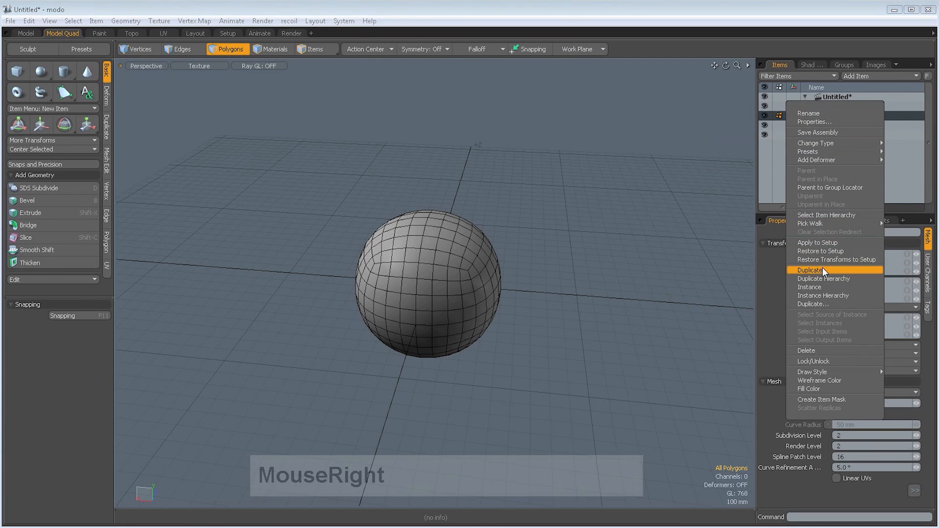
left_click(823, 269)
left_click(837, 125)
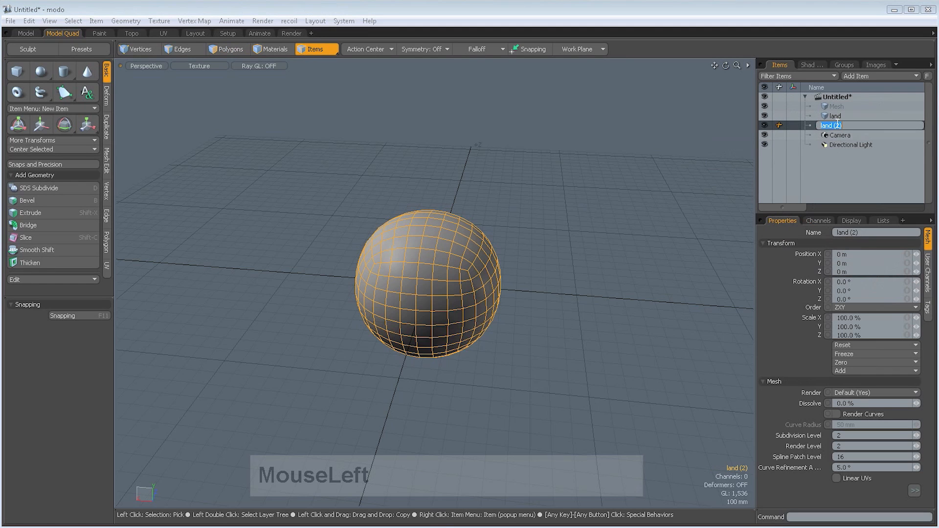
type("water")
key("Return")
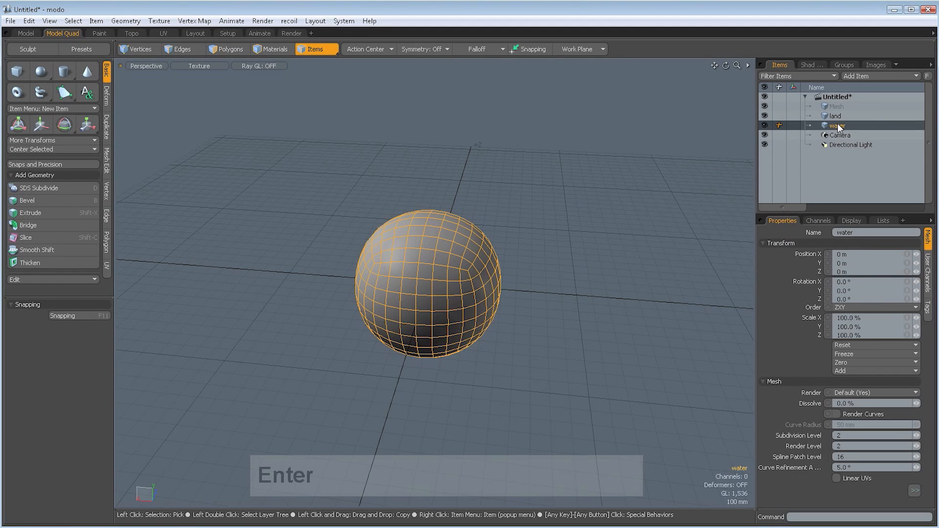
- Return to polygon selection and save the scene on the Desktop as procedural planet
key("shift+space")
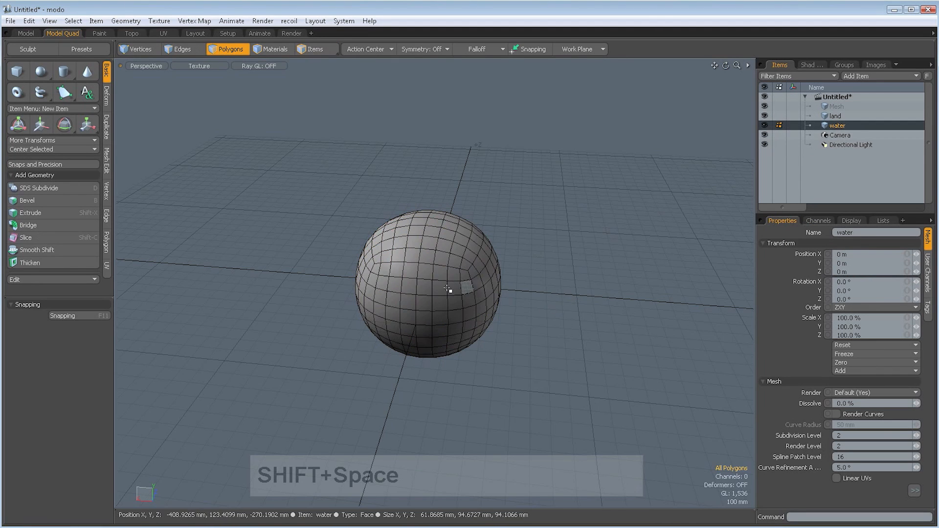
mouse_move(440, 286)
left_mouse_down("alt")
mouse_move(453, 293)
mouse_move(444, 301)
left_mouse_up("alt")
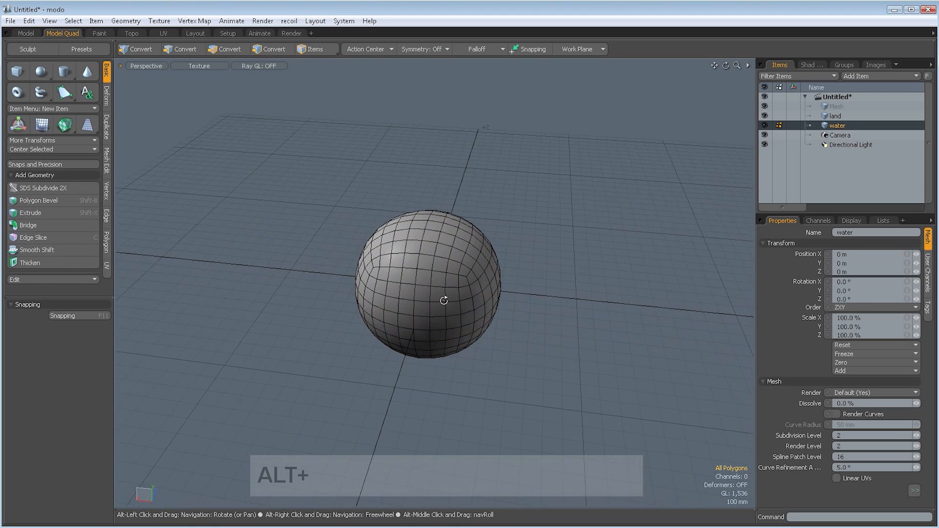
left_click(11, 21)
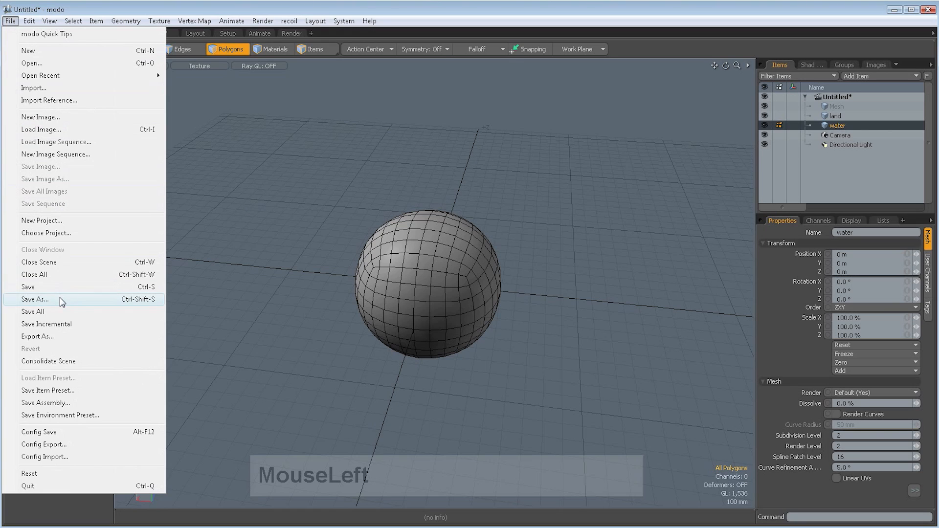
left_click(35, 299)
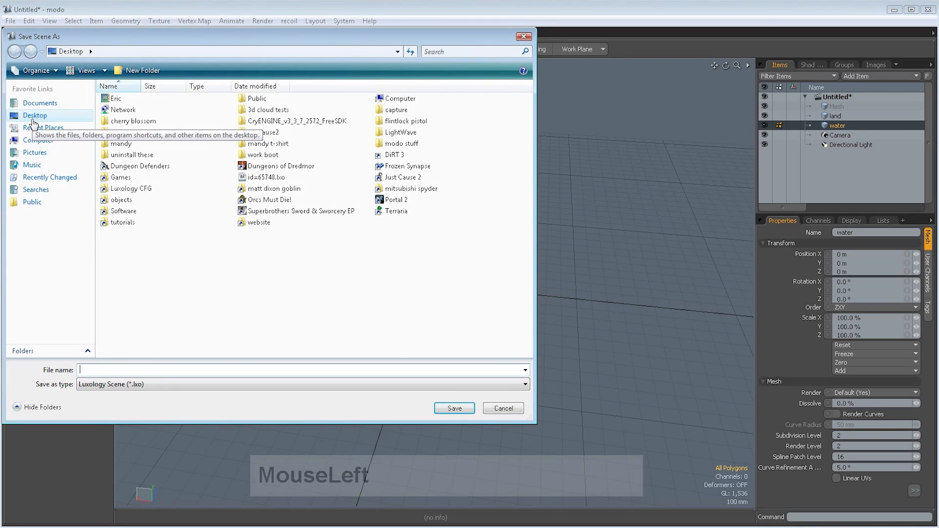
left_click(33, 120)
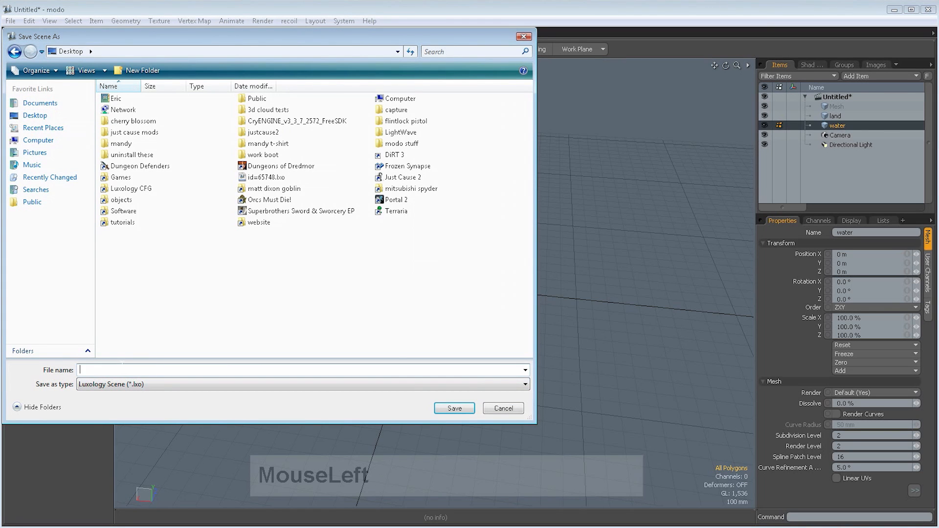
type("l")
key("BackSpace")
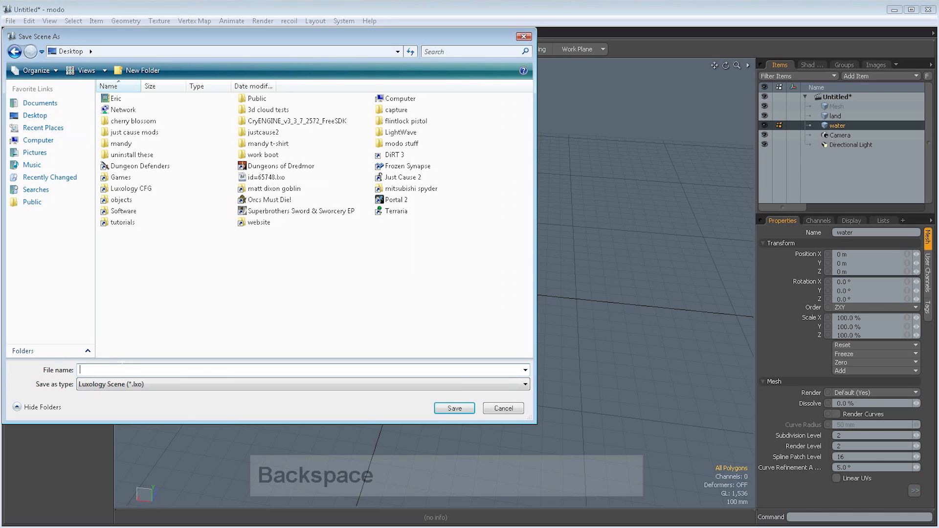
type("pro")
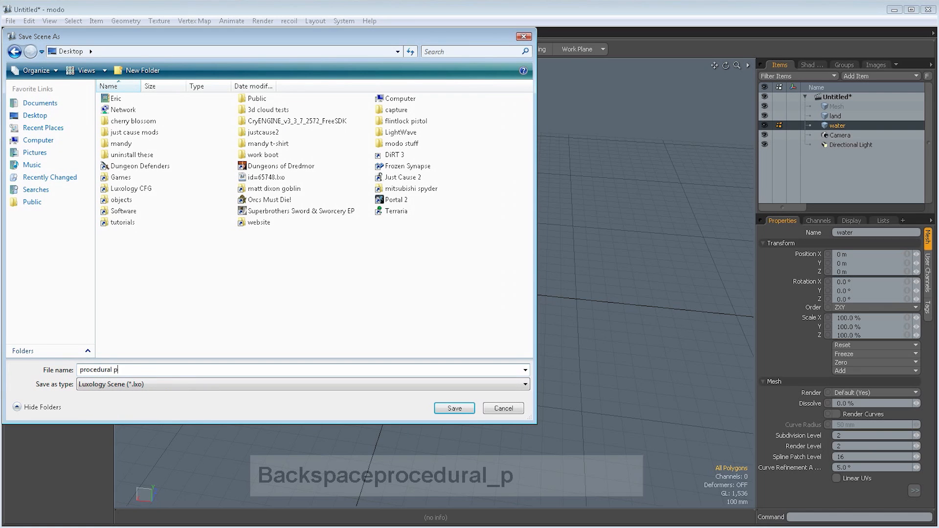
type("cedural planet")
key("Return")
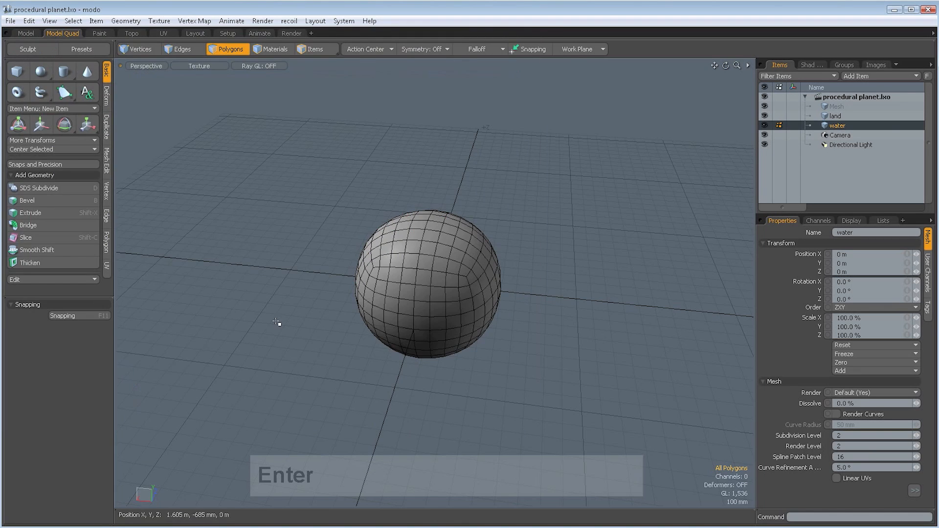
- Assign a new material named land to the polygons of the land mesh
left_click_drag(577, 313, 542, 290, "alt")
left_click_drag(542, 289, 528, 264, "alt+shift")
left_click(841, 113)
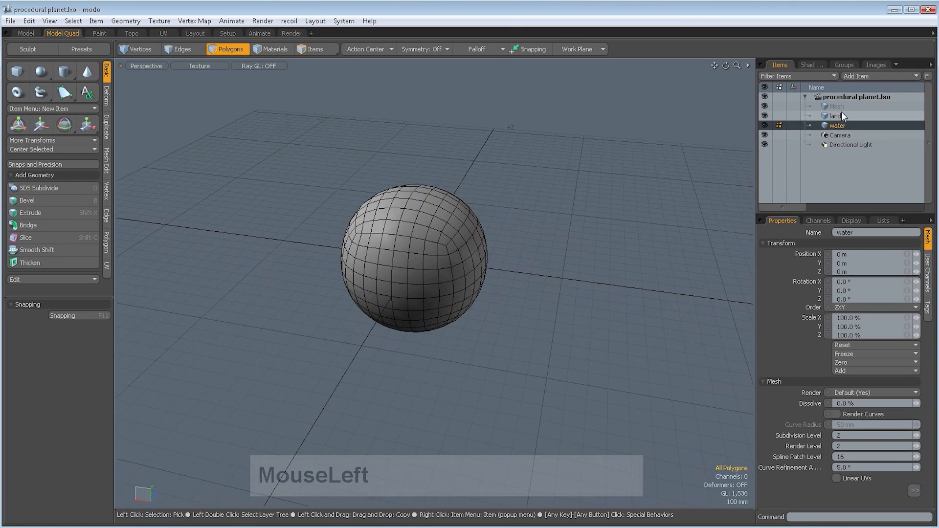
type("m")
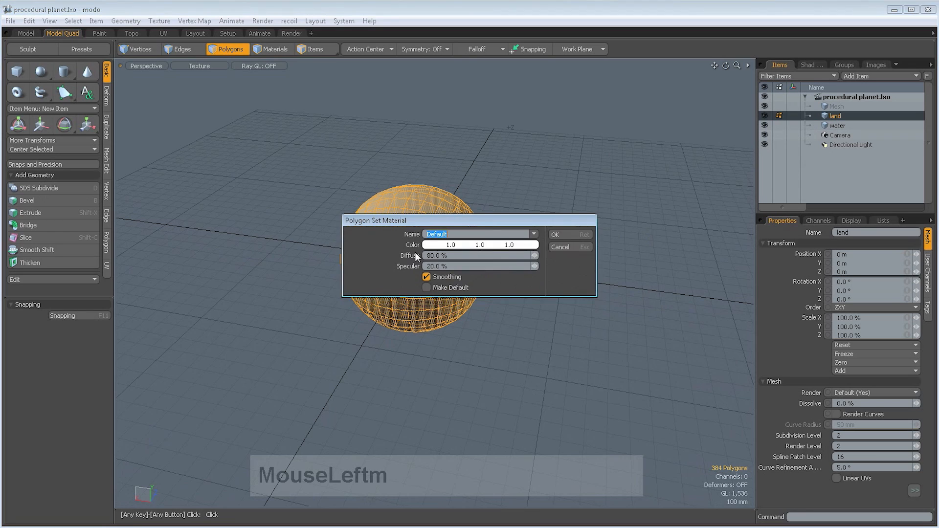
type("land")
key("Return")
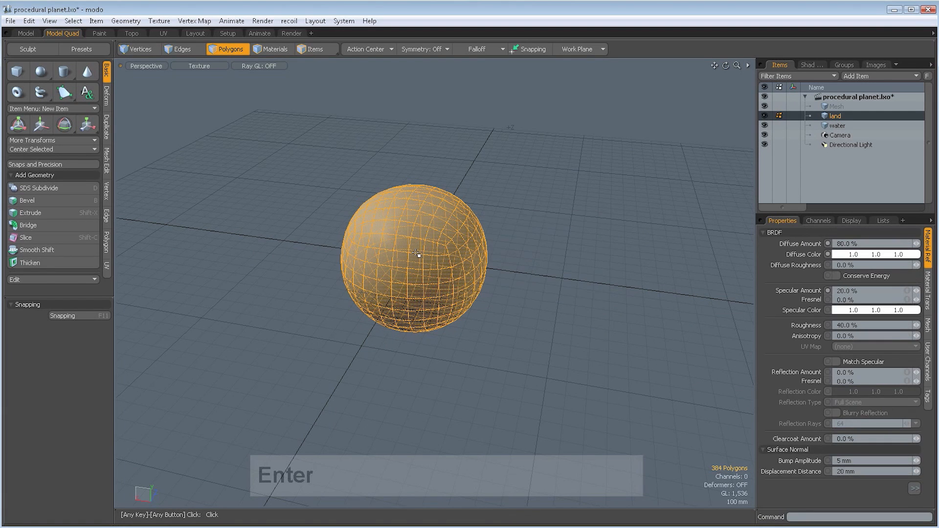
left_click(529, 255)
- Assign a new material named water to all polygons of the water mesh and save the scene
left_click(838, 126)
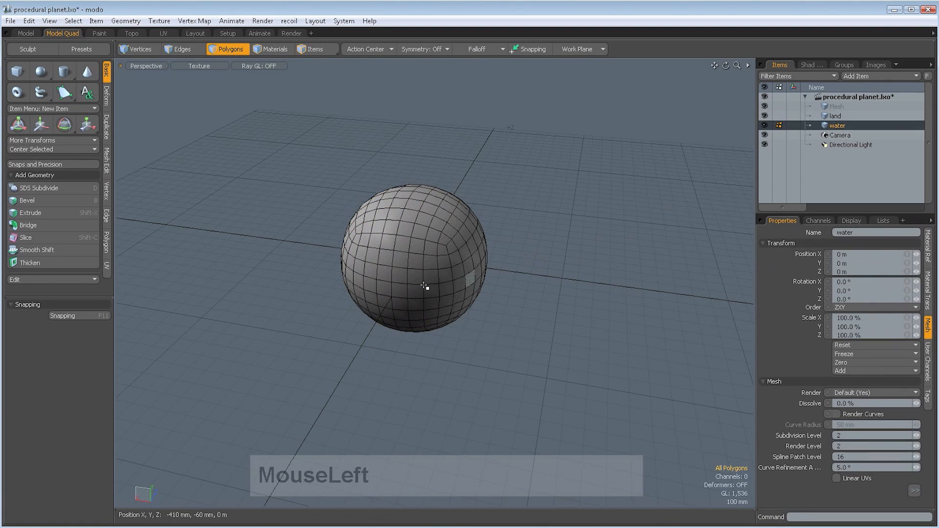
left_click(400, 280)
double_click(400, 279)
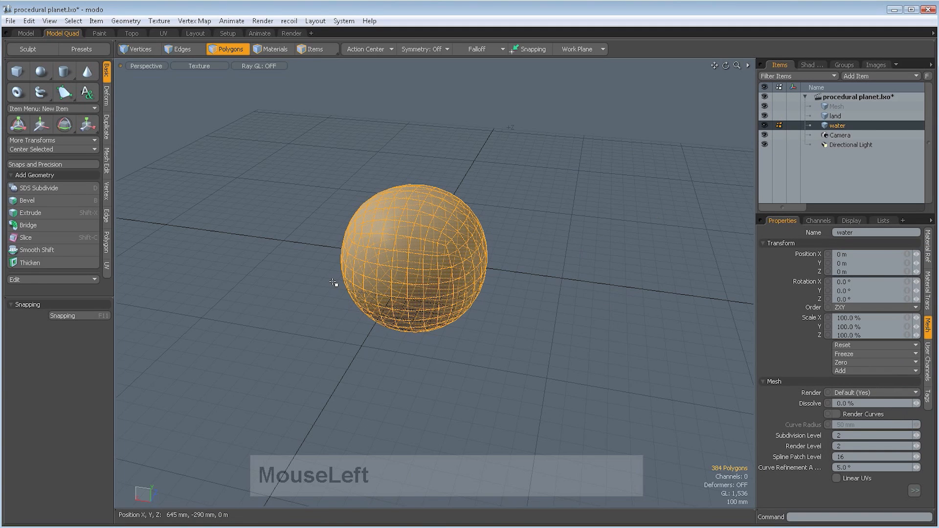
type("mwater")
key("Return")
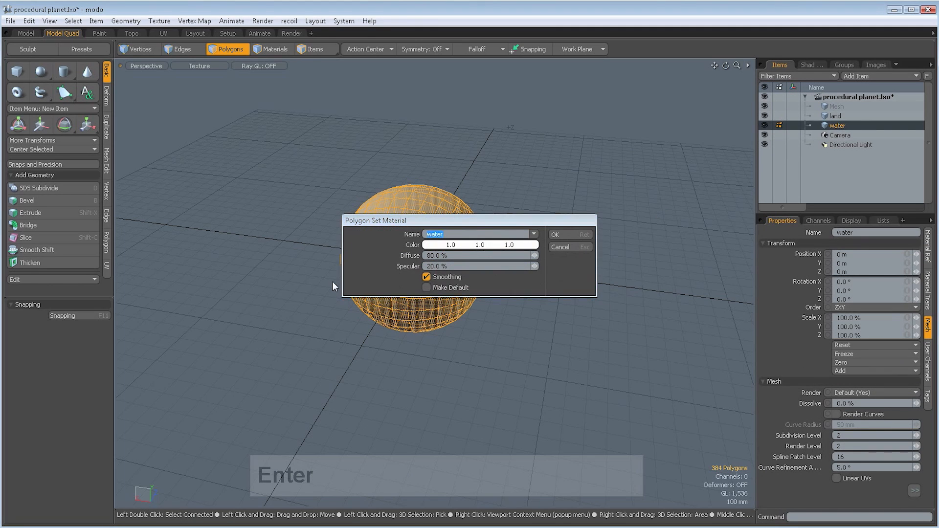
key("ctrl+s")
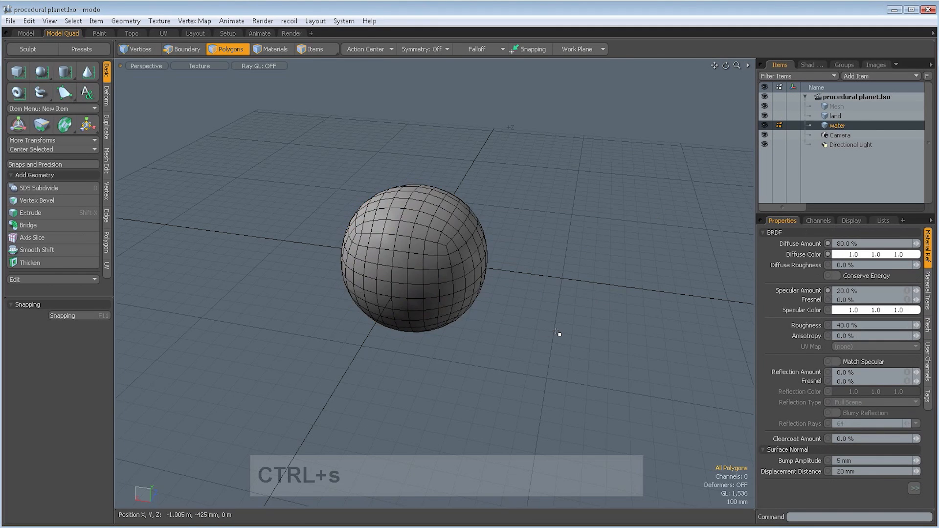
- Delete the empty Mesh item from the scene and save the file
left_click_drag(547, 321, 451, 371, "alt")
left_click(832, 106)
right_click(832, 106)
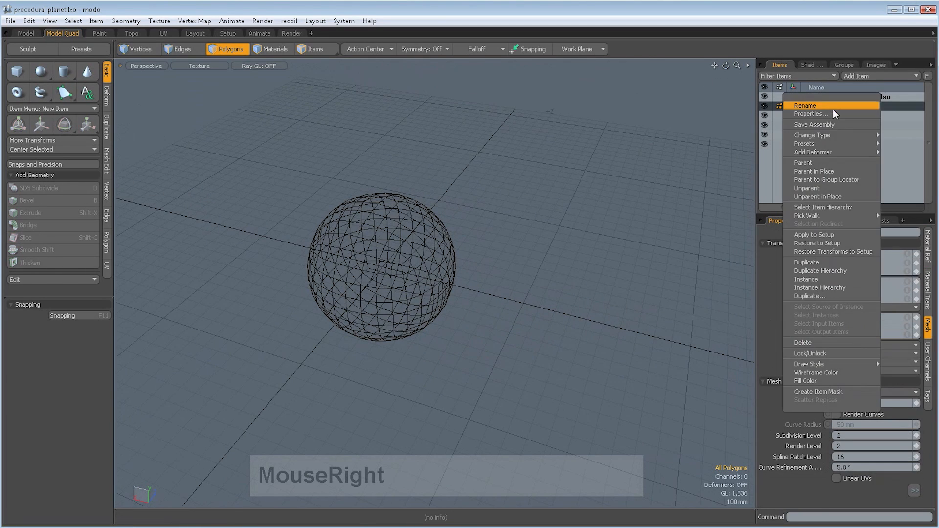
left_click(810, 341)
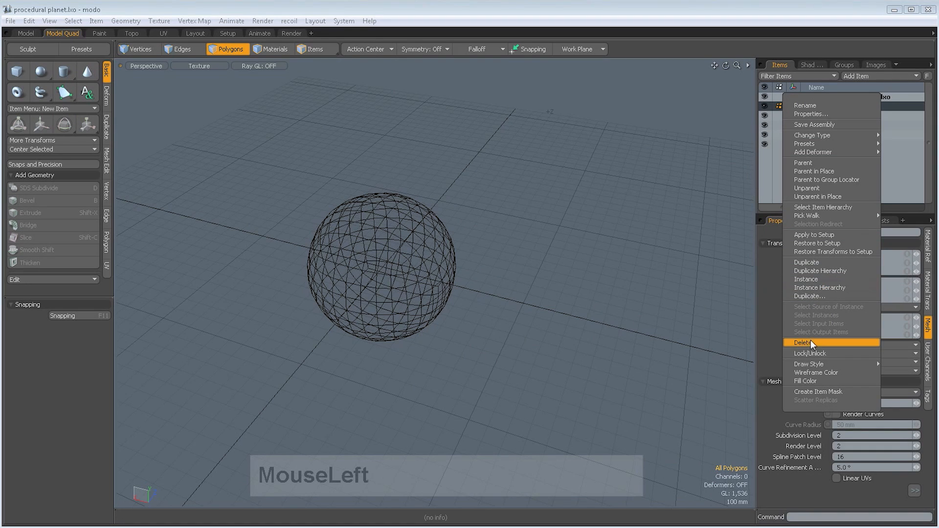
key("ctrl+s")
- Show the shader tree and open a preview render beside the model, framed on the planet
left_click(816, 65)
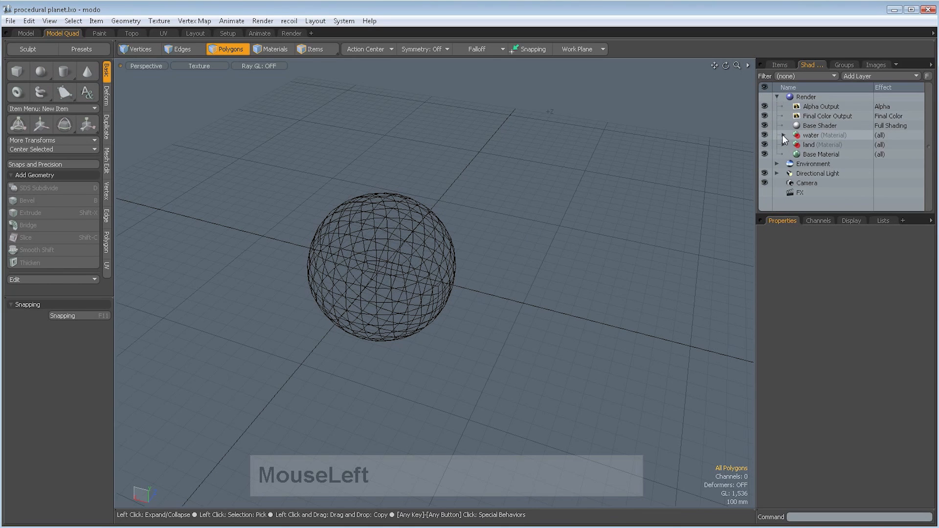
left_click_drag(596, 216, 671, 174, "alt")
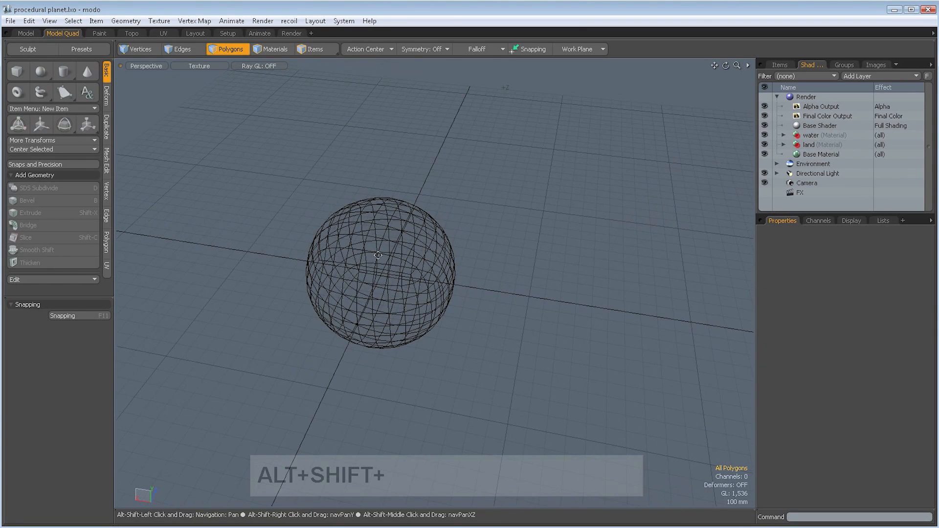
left_click_drag(342, 168, 384, 176, "alt+shift")
left_click(262, 20)
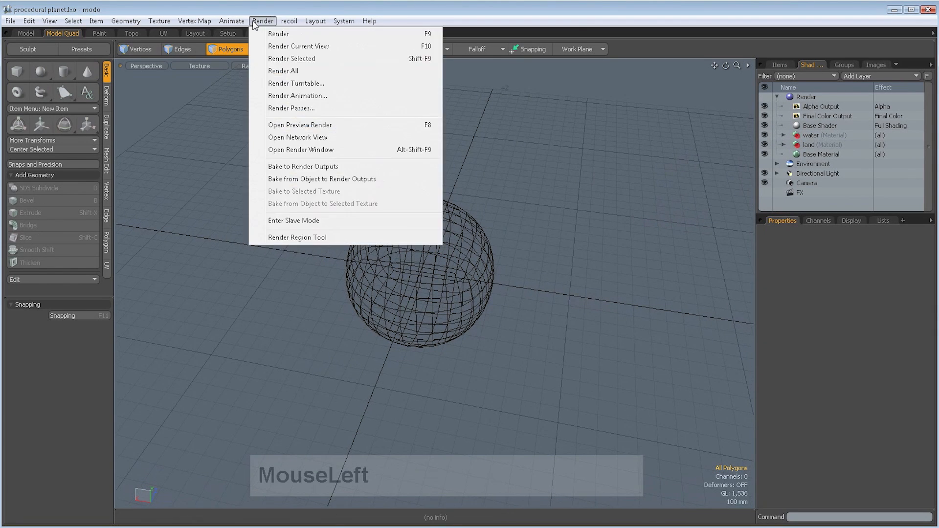
left_click(297, 126)
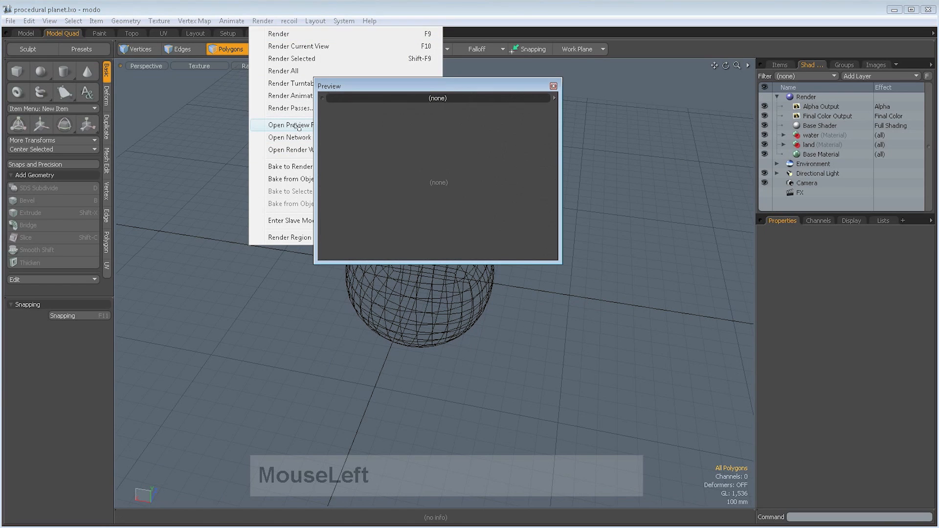
left_click_drag(432, 86, 266, 139)
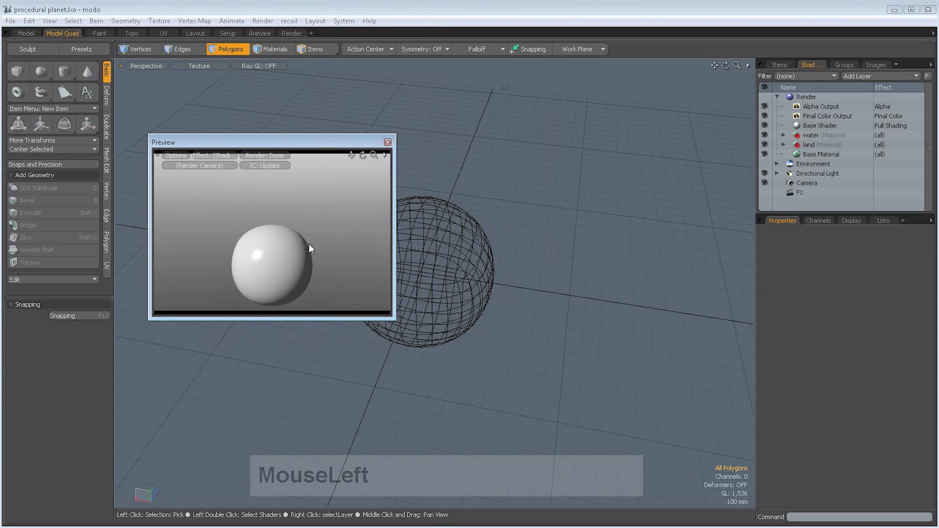
key("a")
left_click_drag(260, 239, 320, 241, "alt")
left_click_drag(461, 282, 502, 259, "alt+shift")
- Add an Enhance:modo Ridged noise texture above the material in the land group
left_click(784, 145)
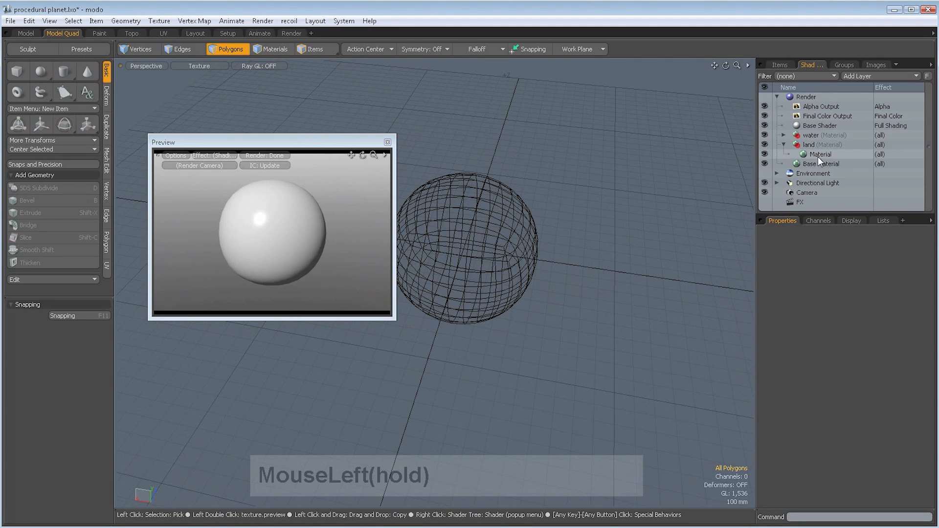
left_click(814, 154)
left_click(857, 76)
mouse_move(858, 78)
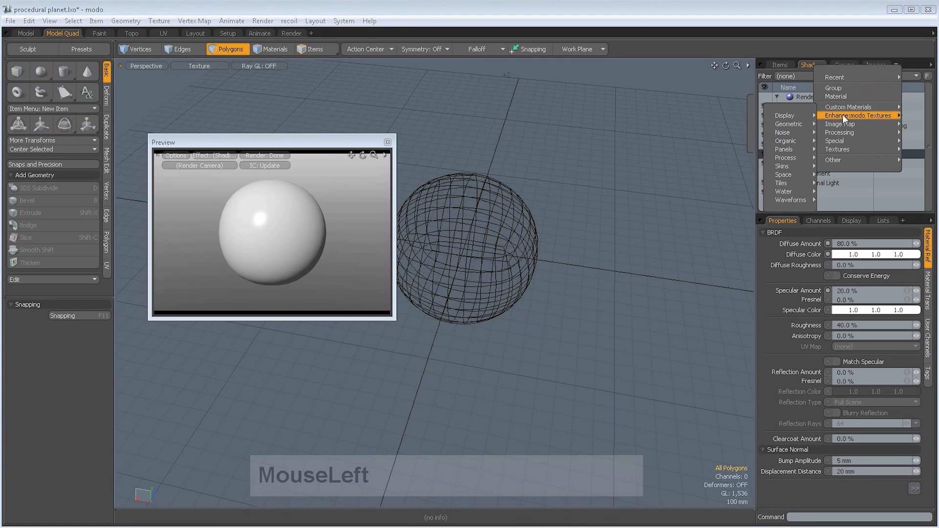
mouse_move(845, 107)
mouse_move(788, 133)
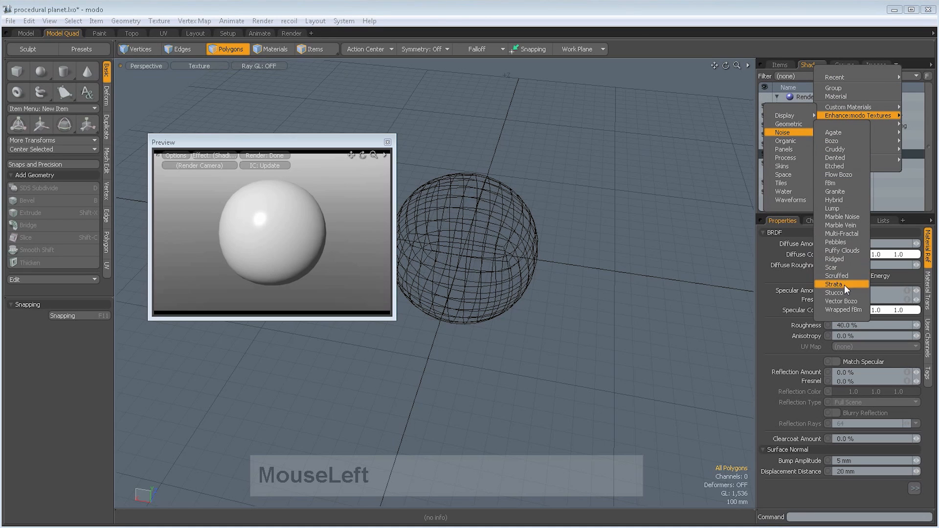
left_click(832, 260)
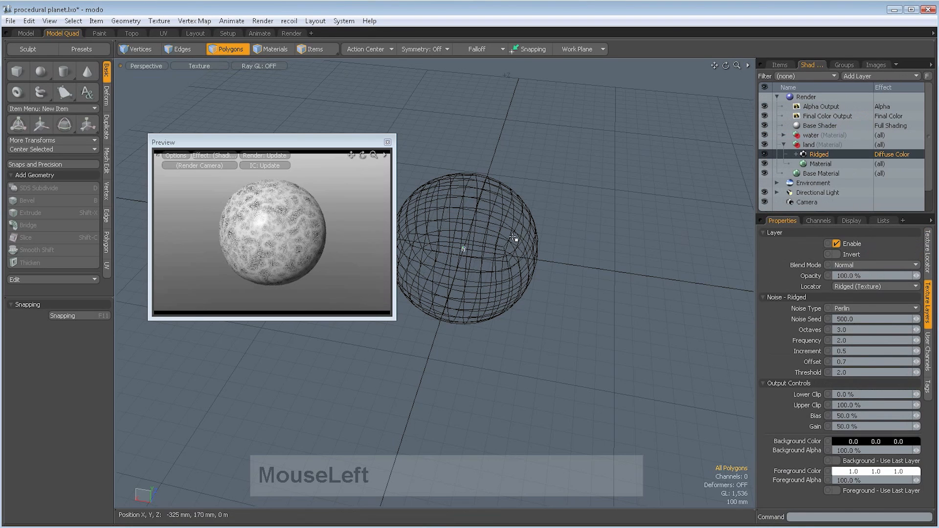
- Change the Ridged texture's effect to Displacement and check the land surface in the preview
key("alt+shift")
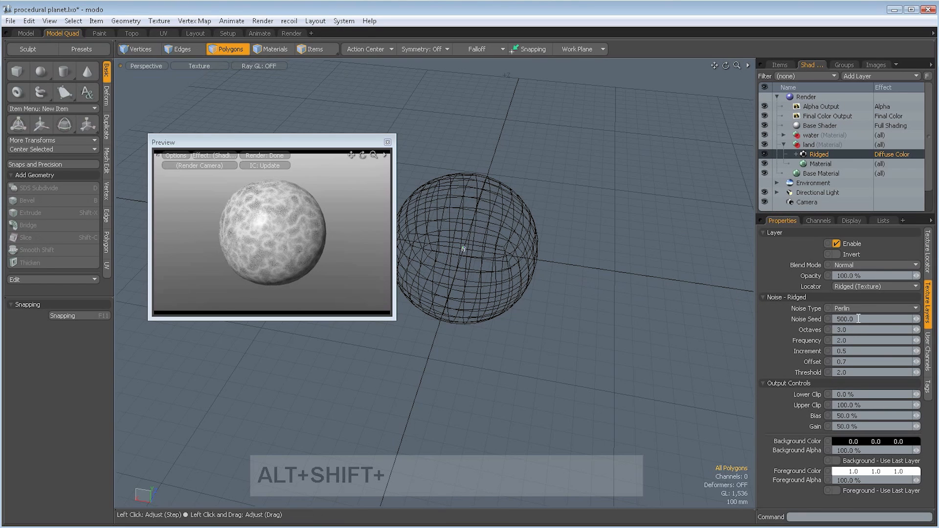
right_click(903, 163)
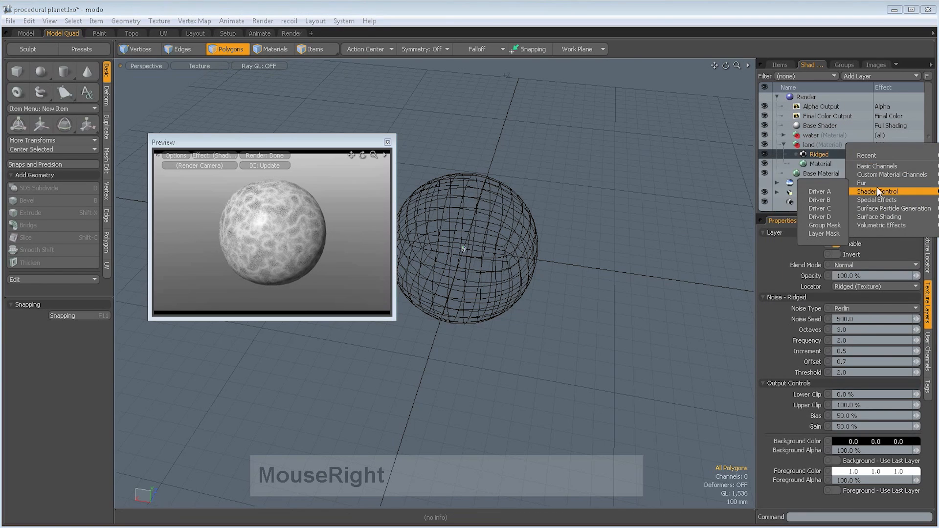
mouse_move(872, 209)
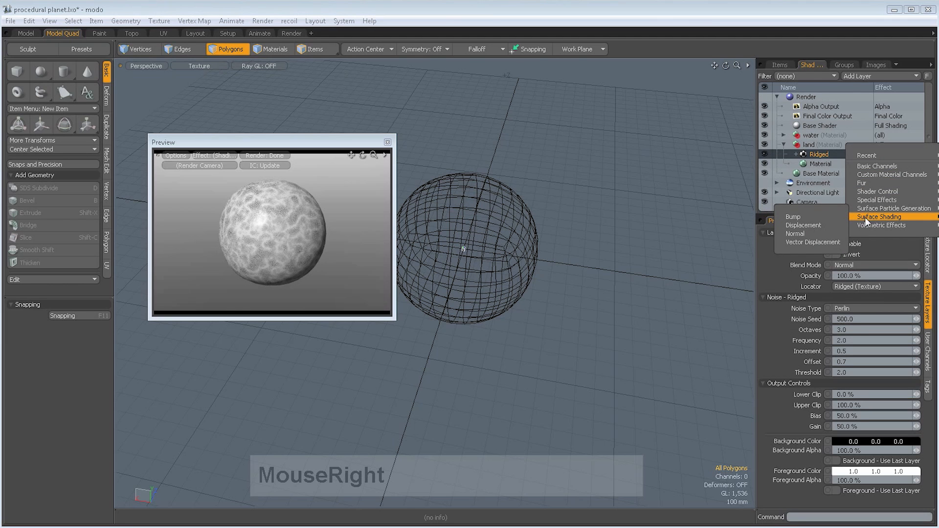
left_click(796, 226)
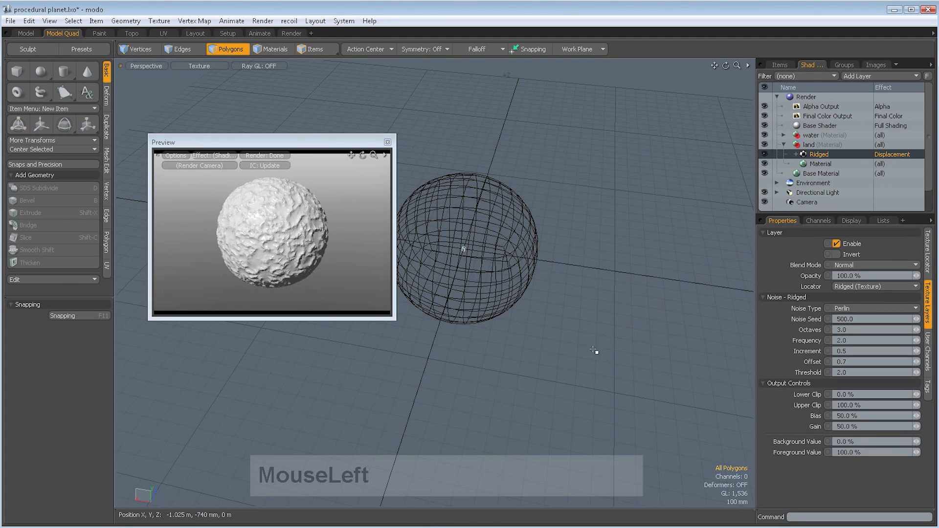
left_click_drag(495, 368, 415, 407, "alt")
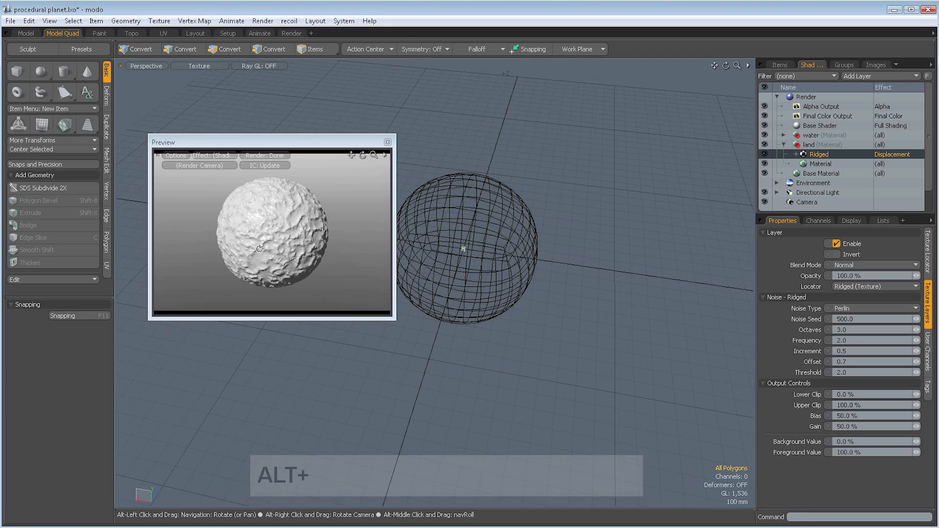
left_click_drag(259, 248, 312, 271, "alt")
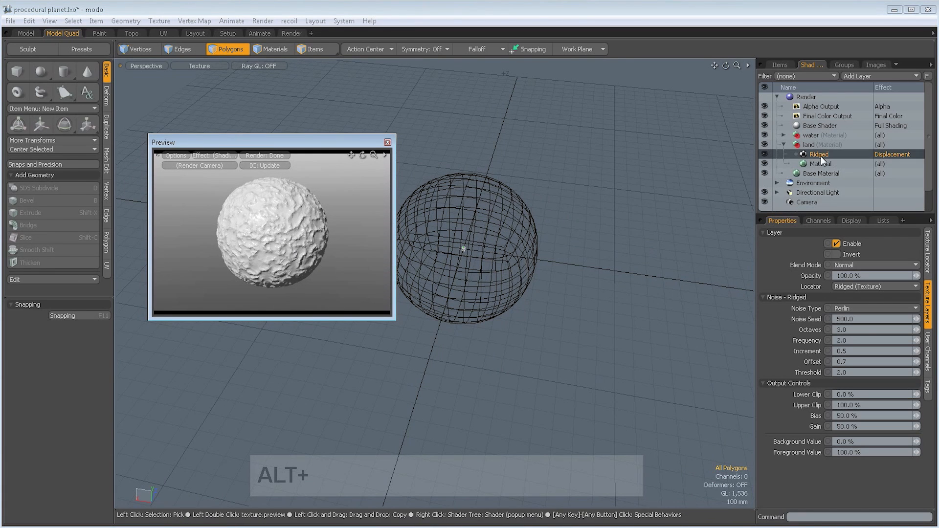
- Set the Ridged texture's size to 600 mm on X, Y and Z, and return to its noise settings
left_click(927, 252)
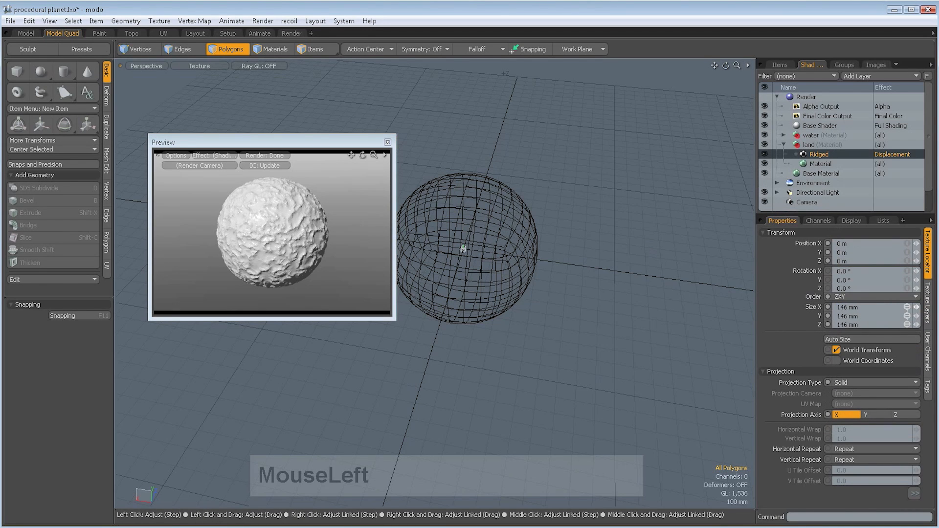
left_click_drag(463, 249, 463, 246)
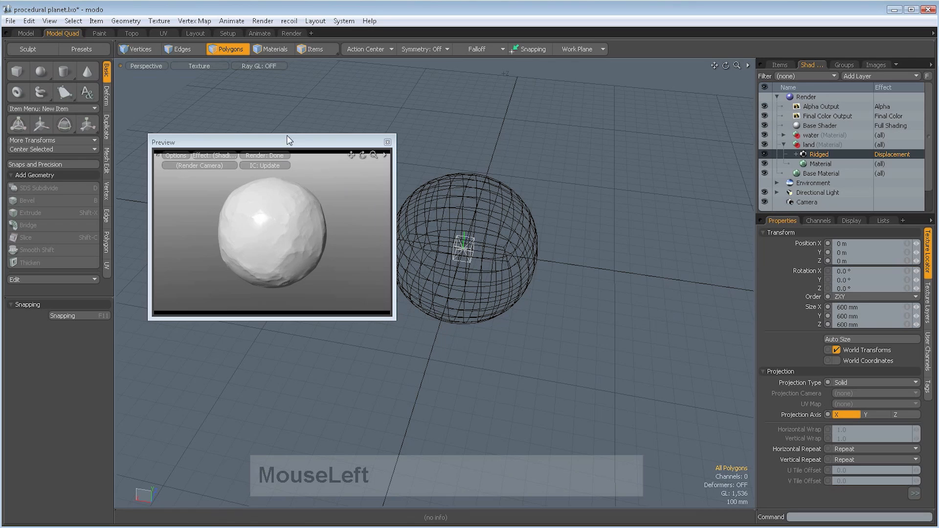
mouse_move(287, 141)
left_mouse_down()
mouse_move(268, 142)
mouse_move(292, 142)
left_mouse_up()
left_click_drag(511, 331, 607, 327, "alt")
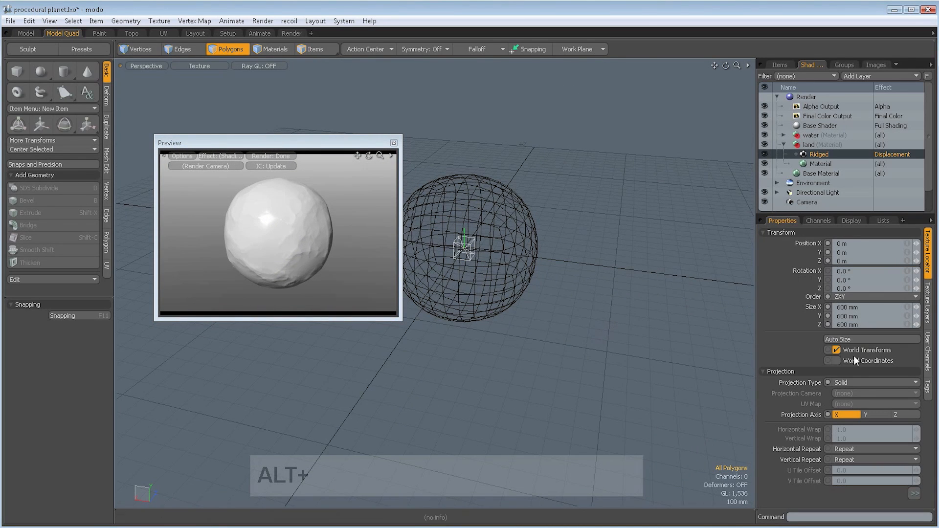
left_click(929, 311)
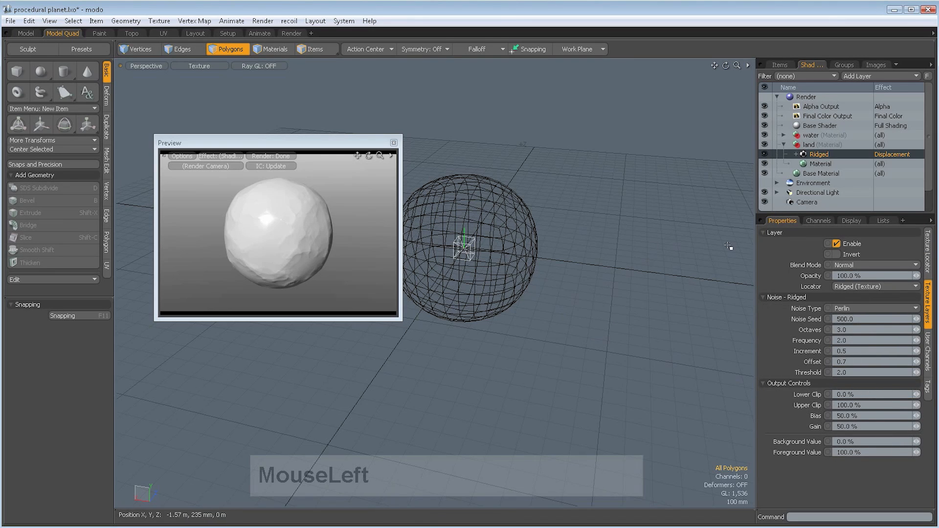
- Try a displacement distance of 200 mm on the land material and settle on 100 mm
left_click(821, 164)
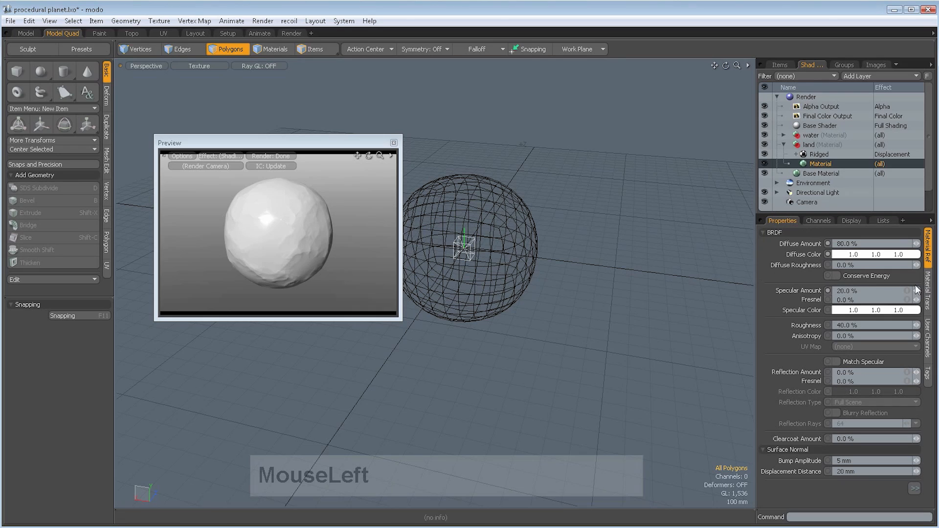
left_click(764, 233)
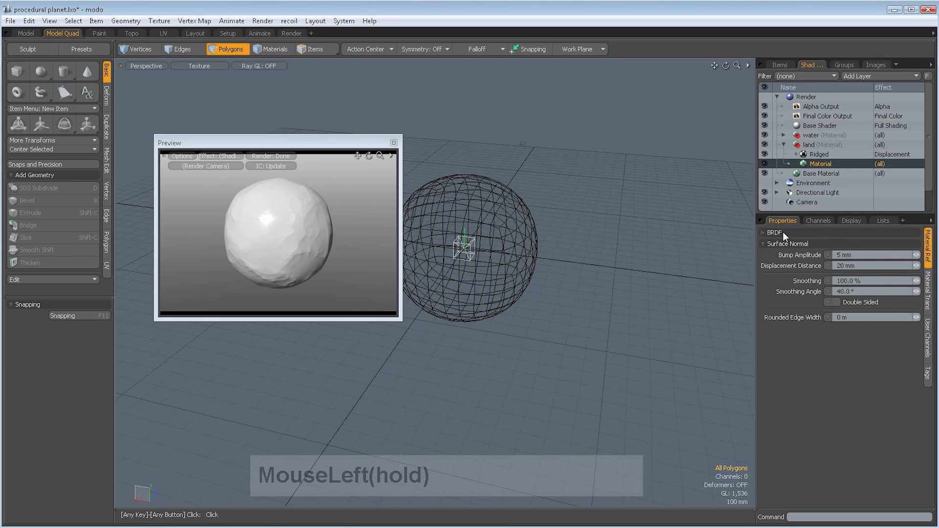
left_click(845, 266)
left_click(863, 264)
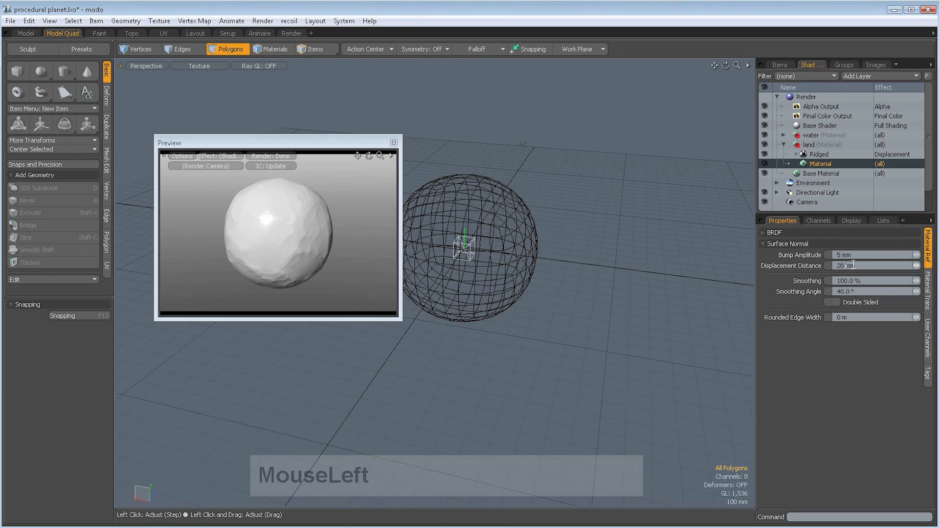
type("0")
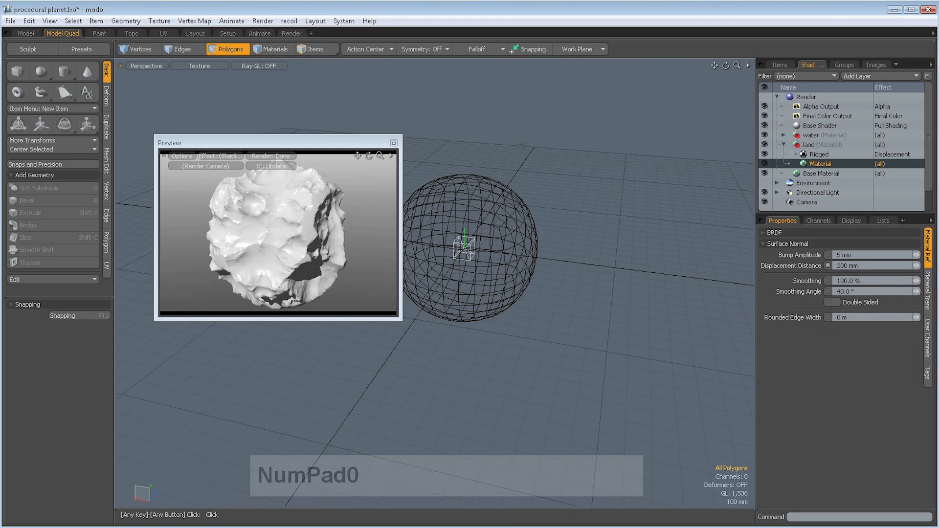
left_click(839, 266)
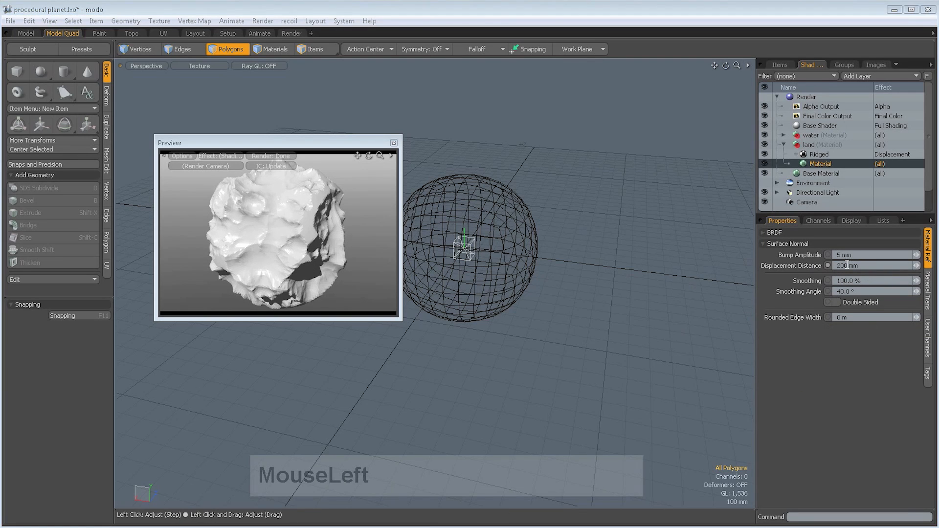
left_click_drag(846, 265, 766, 271)
type("100")
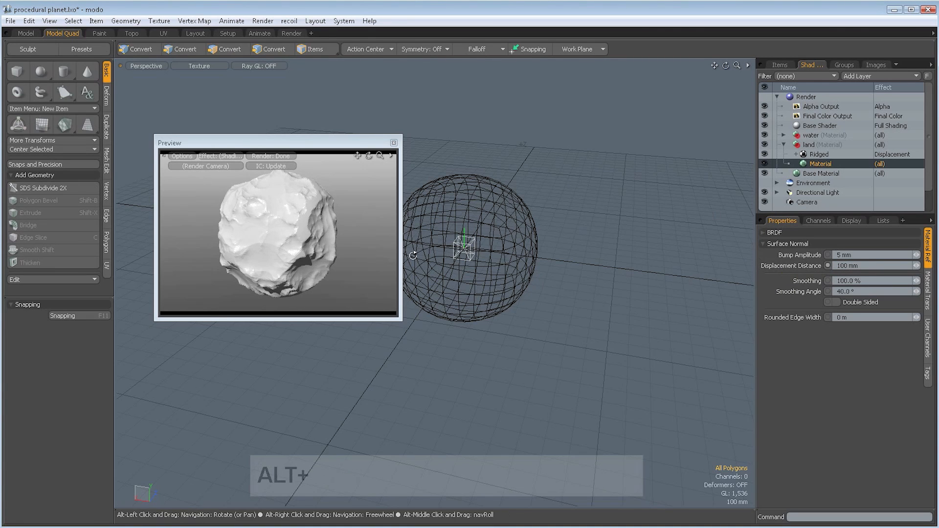
left_click_drag(511, 313, 497, 337, "alt")
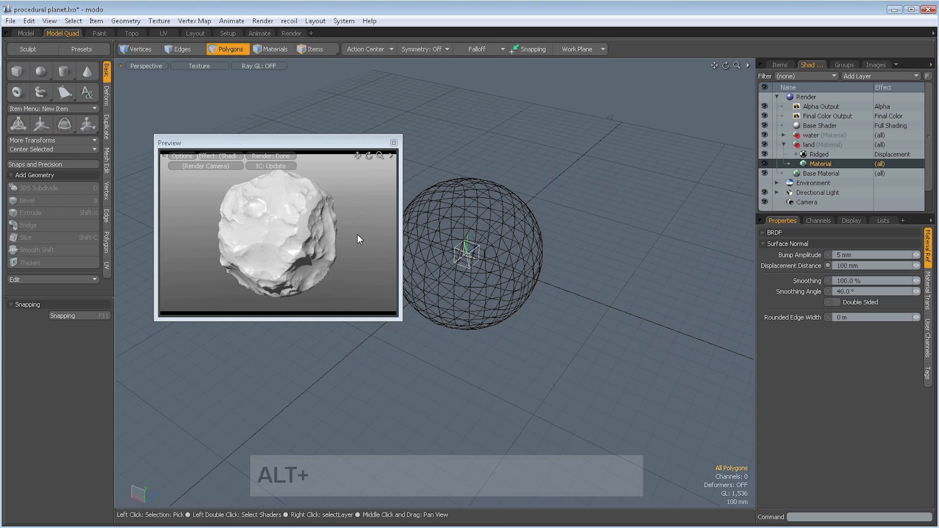
left_click_drag(324, 141, 318, 141)
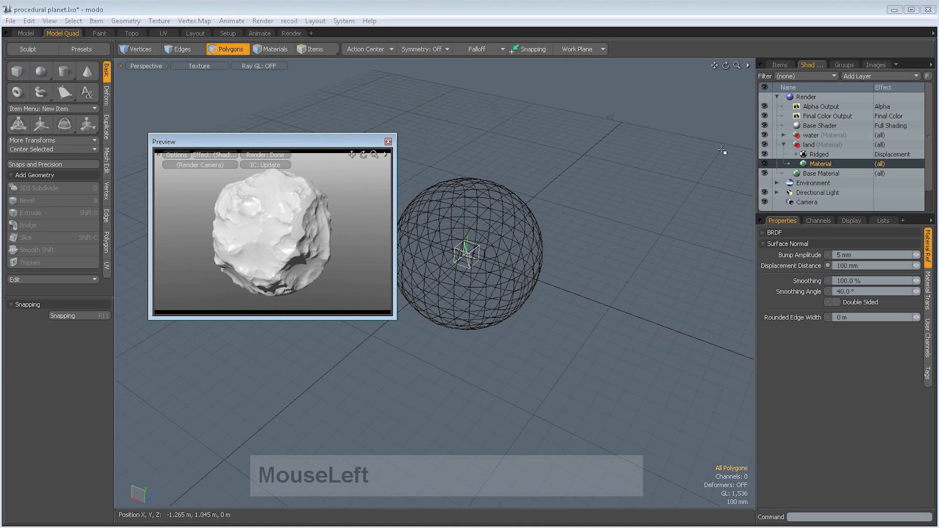
- Raise the Ridged displacement texture's upper clip to 130%
left_click(816, 155)
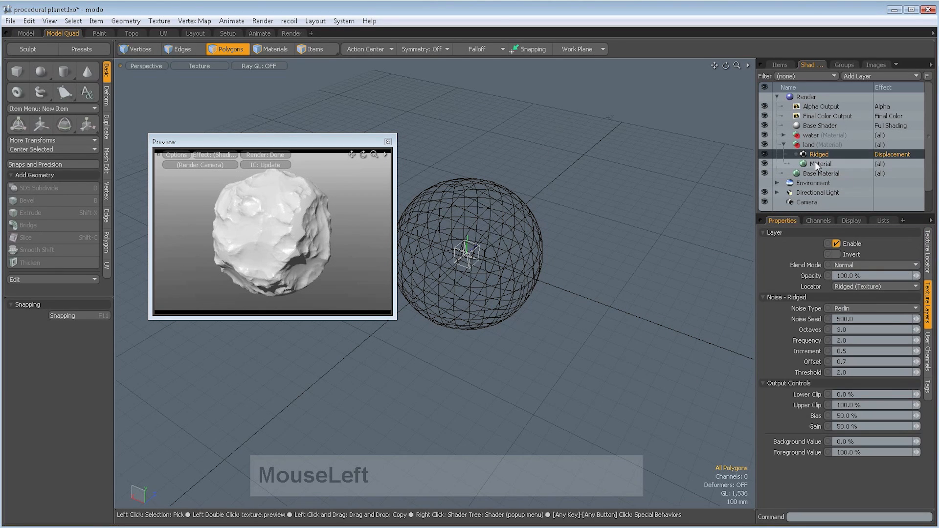
left_click(815, 161)
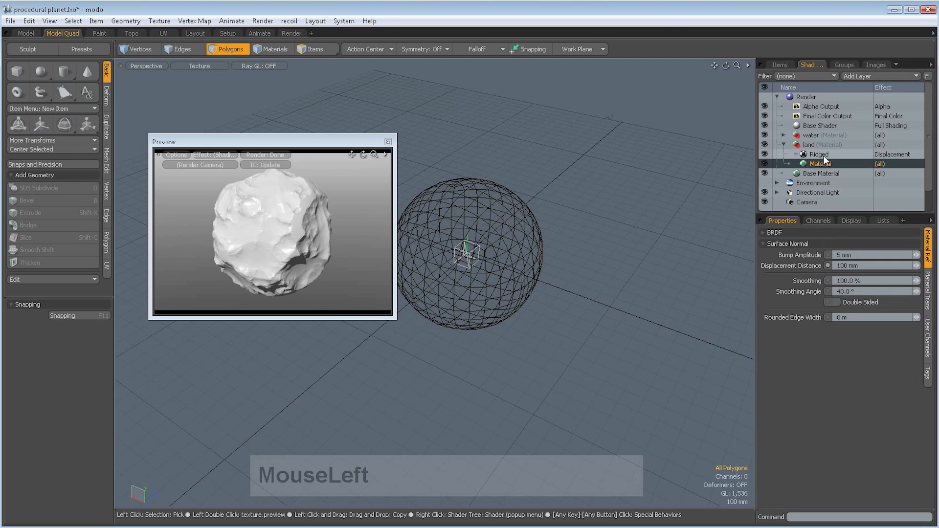
left_click(824, 154)
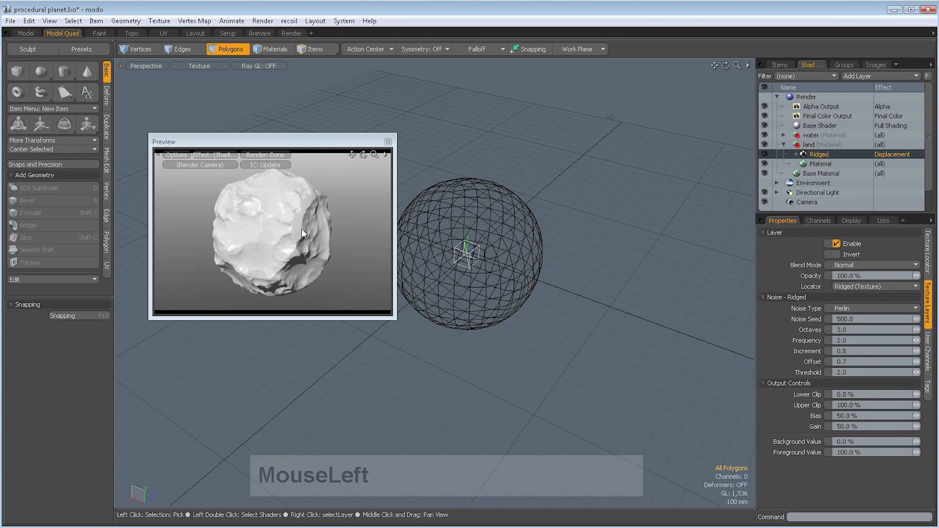
left_click_drag(301, 228, 315, 222, "alt")
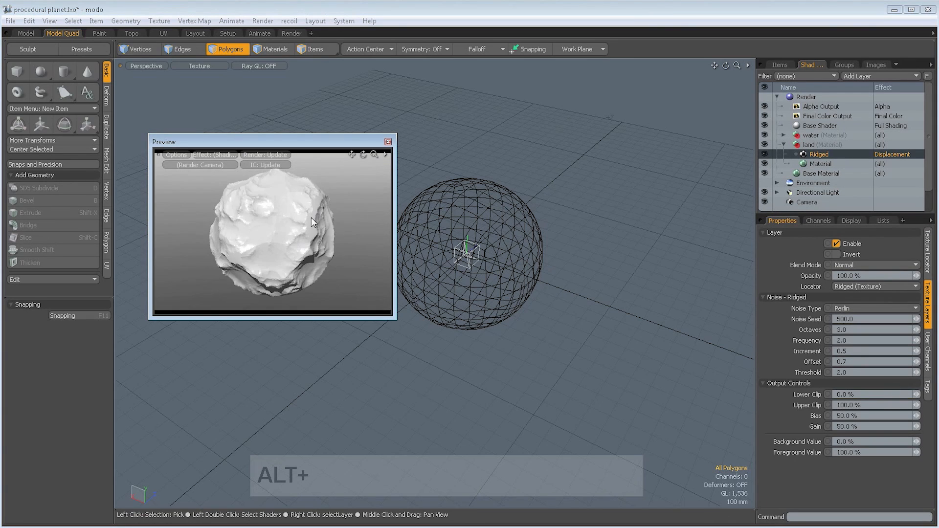
left_click(820, 164)
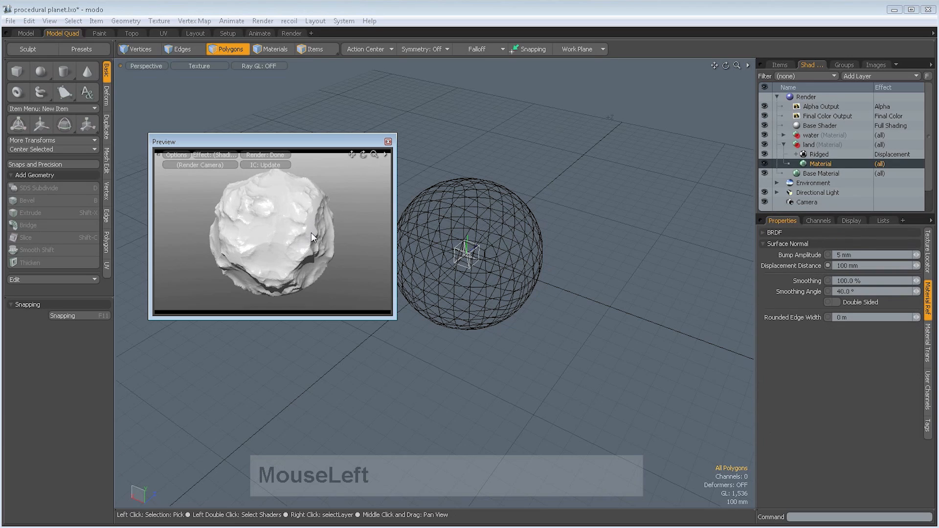
left_click(816, 155)
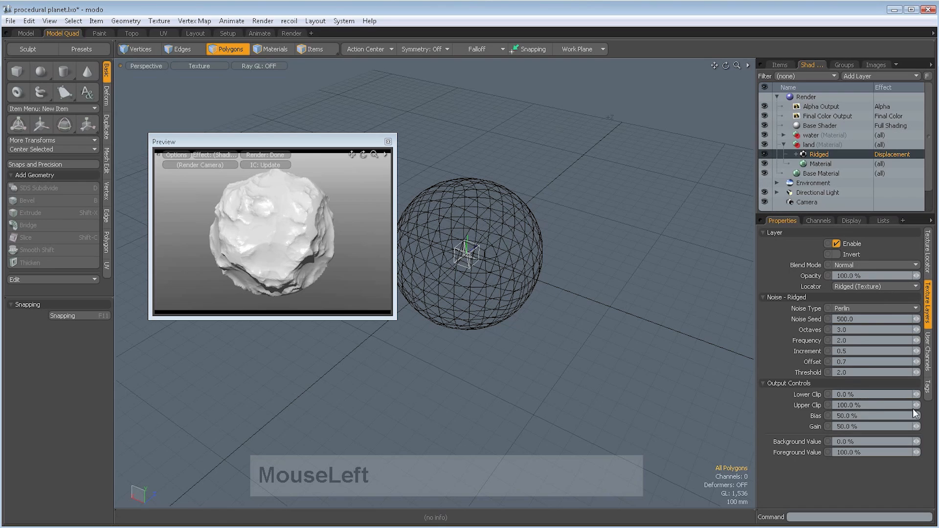
left_click_drag(917, 405, 925, 405)
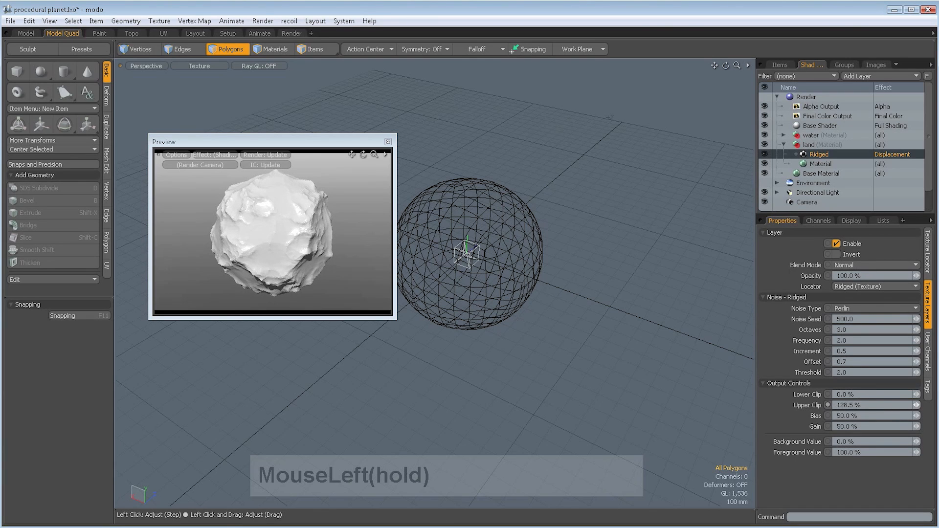
left_click_drag(916, 405, 918, 406)
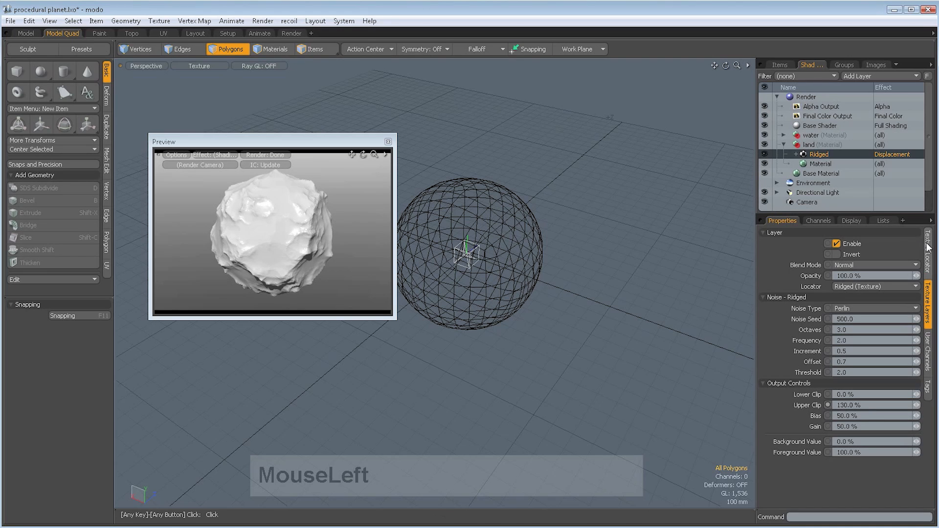
- Set the land material's diffuse colour to sandy orange (1.0, 0.64, 0.28) and its specular amount to 5%
left_click(820, 163)
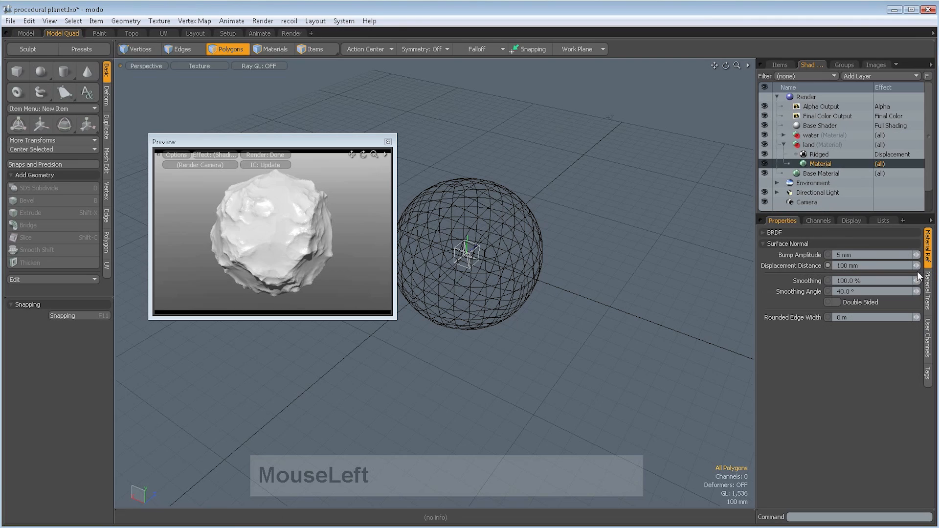
left_click(772, 232)
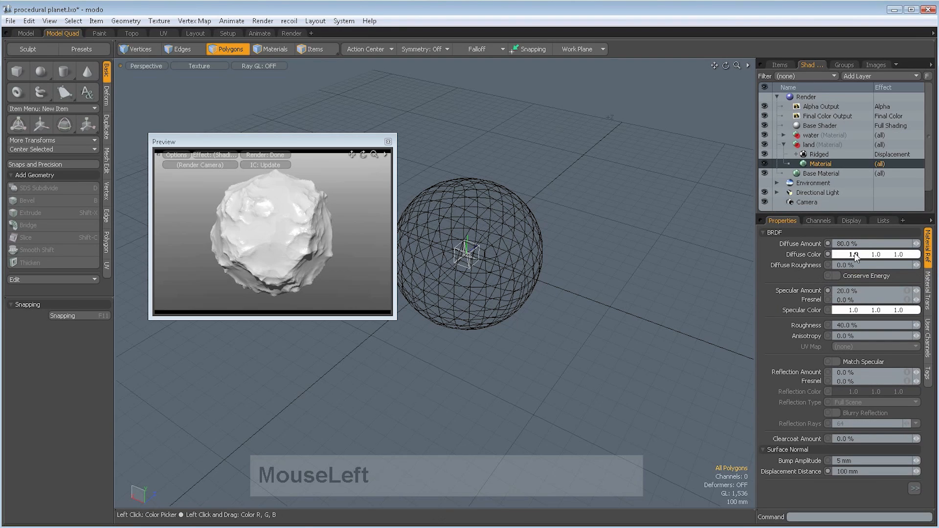
mouse_move(876, 257)
left_mouse_down()
mouse_move(858, 256)
mouse_move(892, 257)
mouse_move(874, 257)
mouse_move(882, 258)
left_mouse_up()
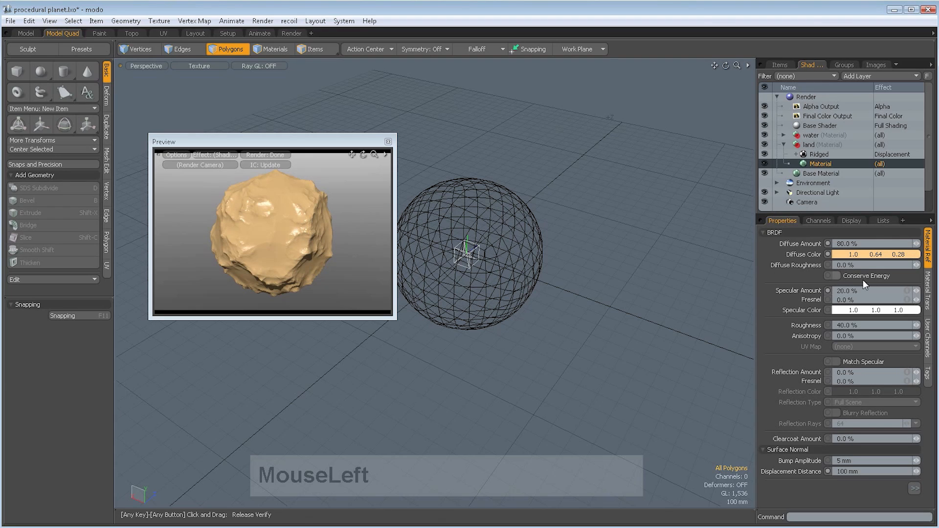
left_click(854, 291)
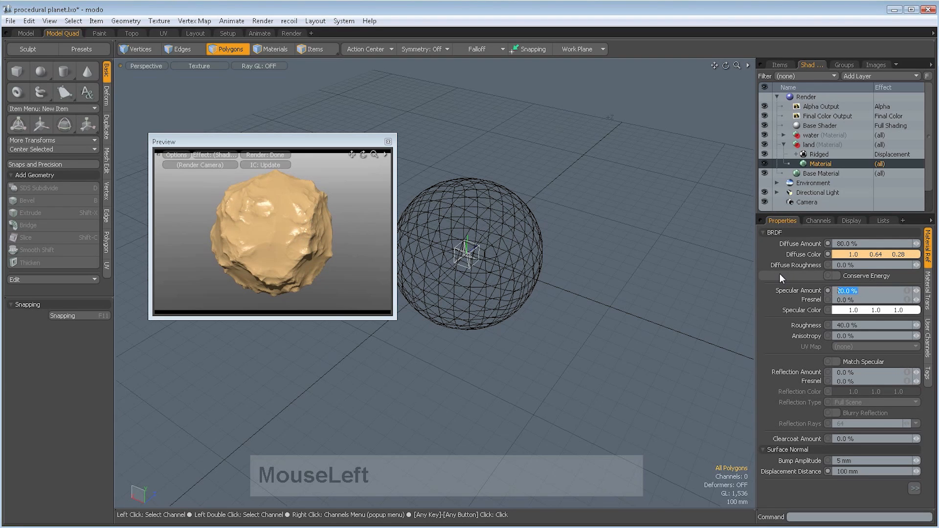
type("5")
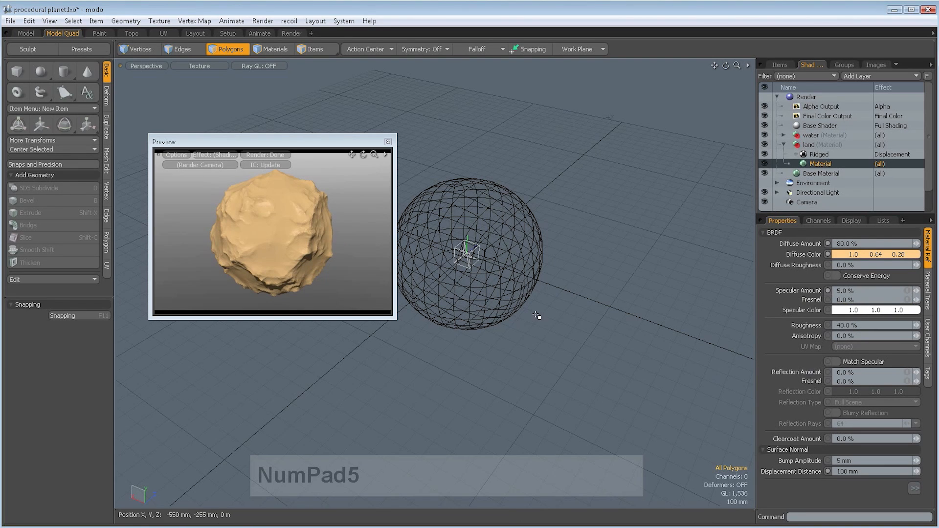
left_click_drag(520, 321, 515, 321, "alt")
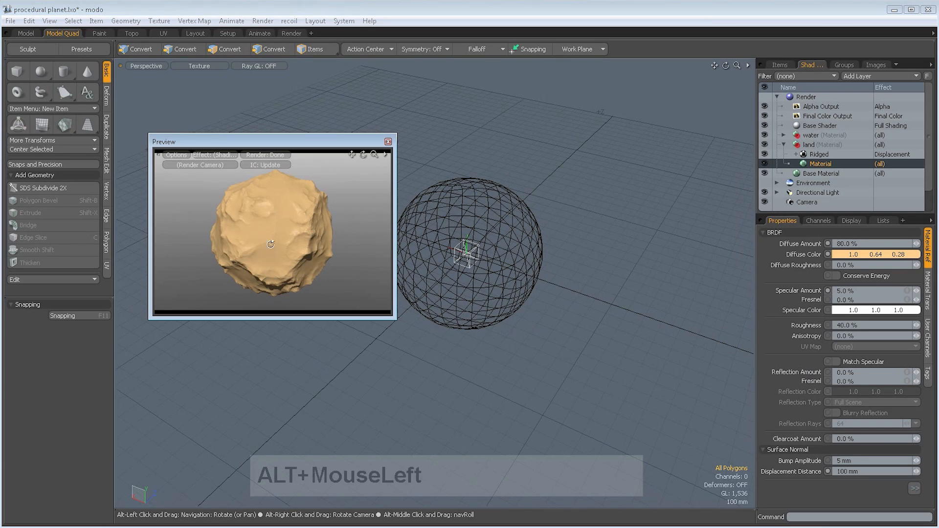
left_click_drag(271, 244, 302, 259, "alt")
- Set the land's Ridged displacement texture to 5 octaves, inspect the surface detail up close in the preview, and save the scene
left_click(821, 158)
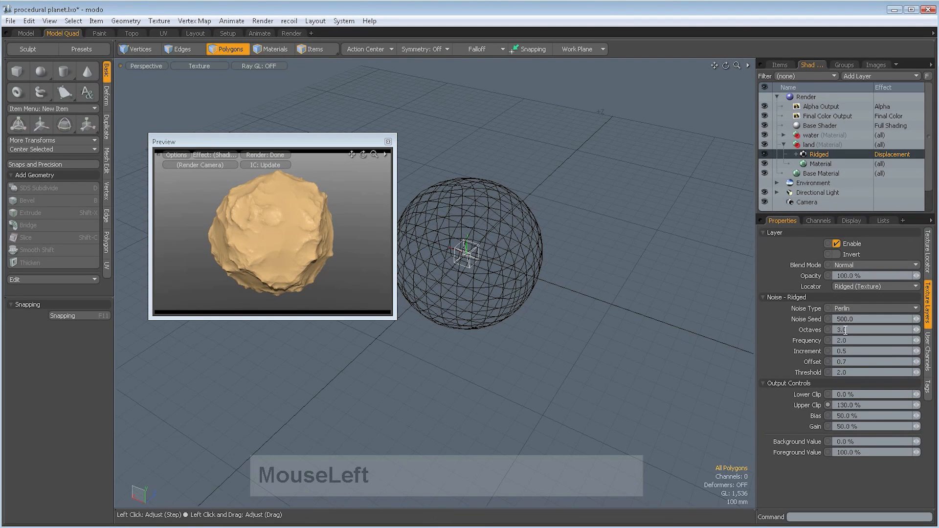
left_click(855, 331)
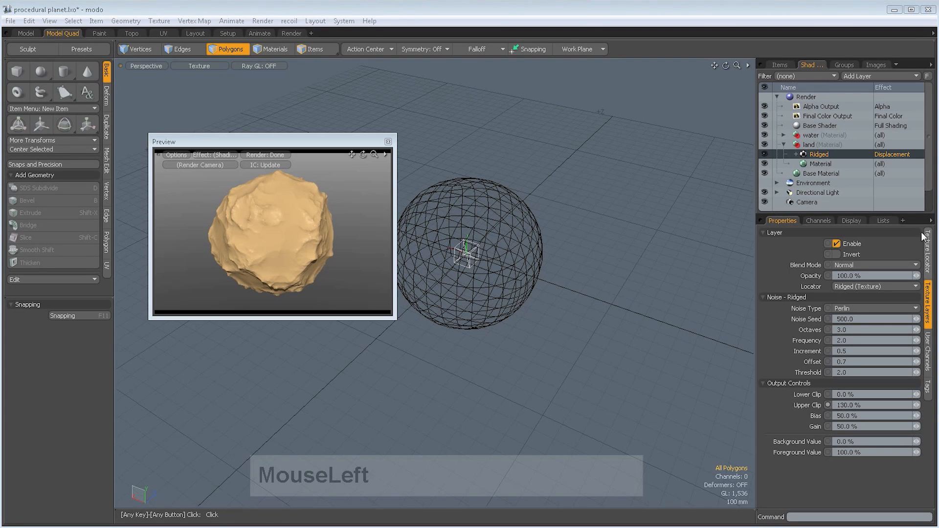
left_click(799, 333)
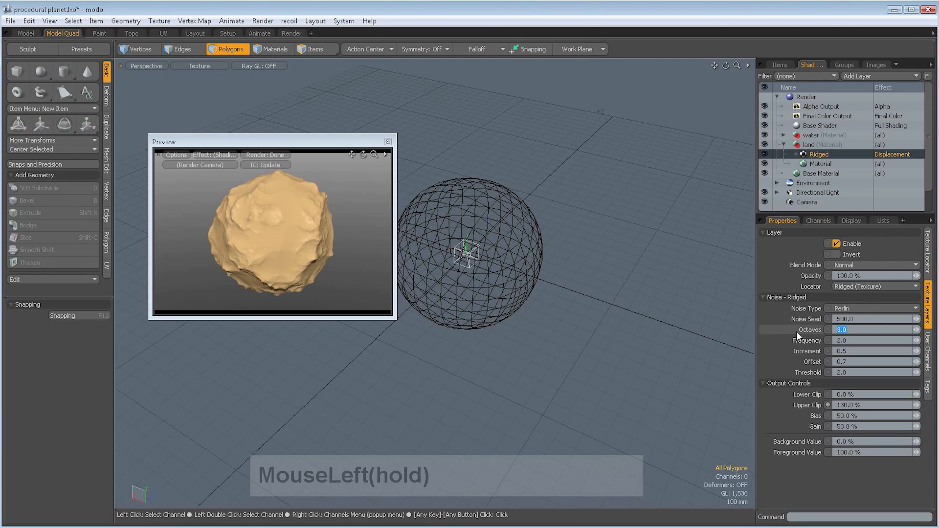
type("5")
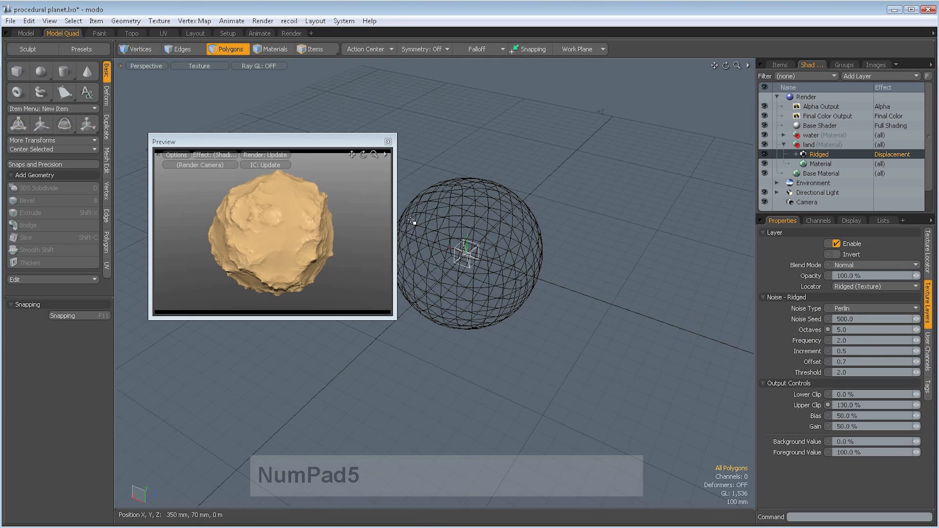
left_click_drag(360, 218, 370, 220, "ctrl+alt")
mouse_move(256, 226)
left_mouse_down("alt+shift")
mouse_move(295, 216)
mouse_move(257, 224)
left_mouse_up("alt+shift")
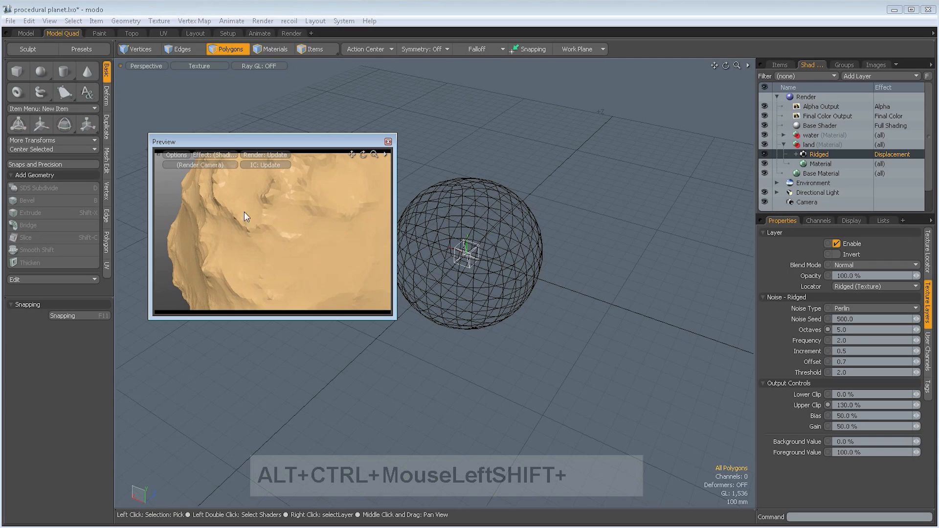
left_click_drag(268, 197, 267, 240, "ctrl+alt+shift")
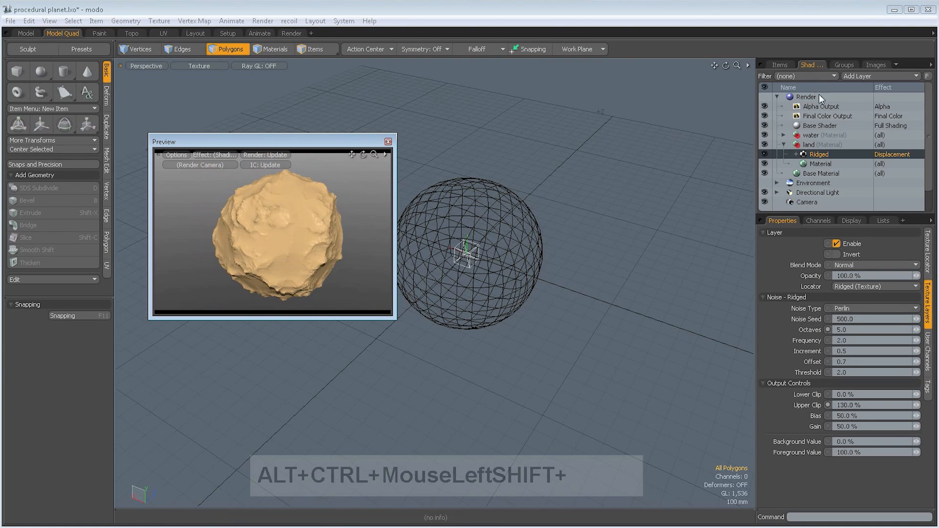
key("ctrl+s")
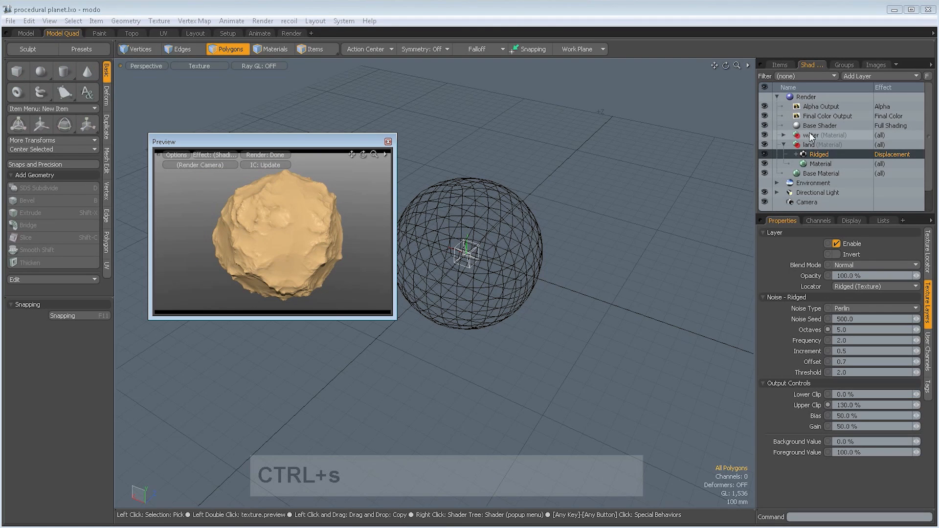
- Set the water material's diffuse colour to blue (0.18, 0.22, 1.0) and its specular amount to 15%
left_click(783, 134)
left_click(802, 144)
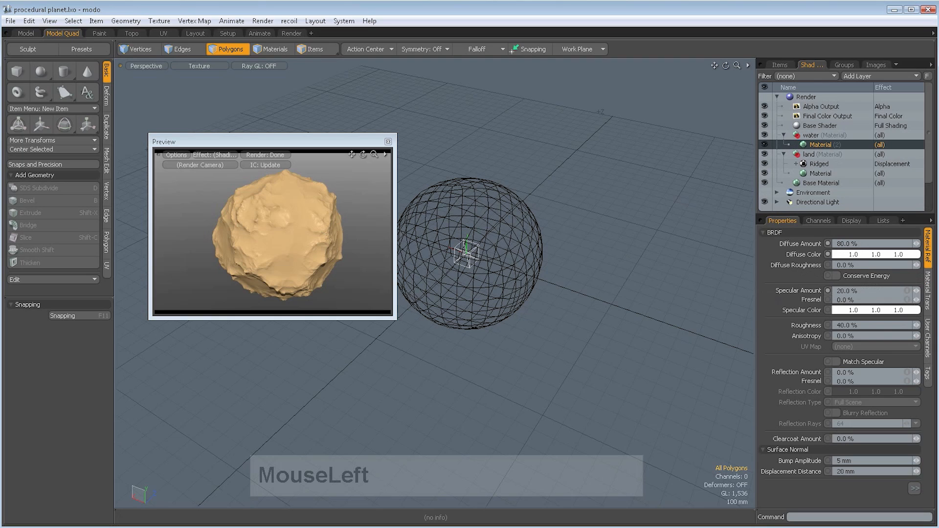
scroll(841, 352, "down", 1)
left_click(842, 254)
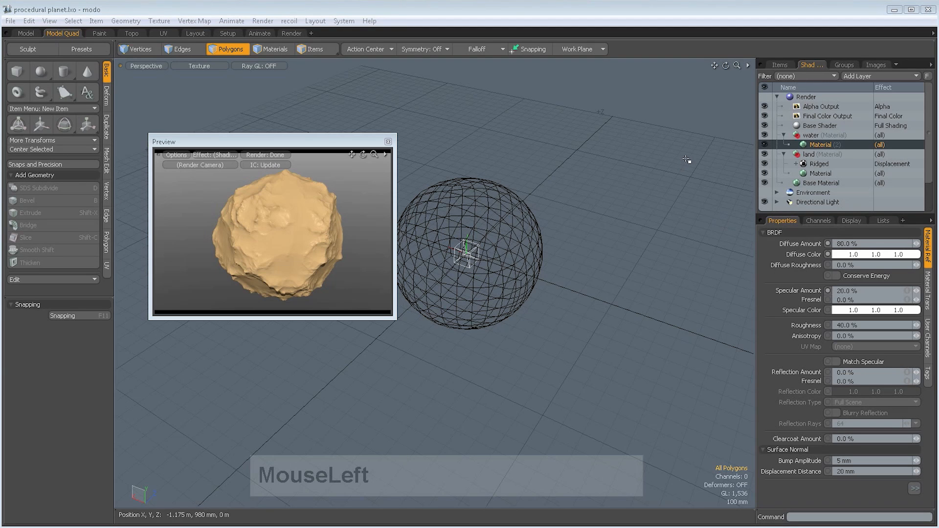
left_click_drag(688, 157, 668, 148, "alt")
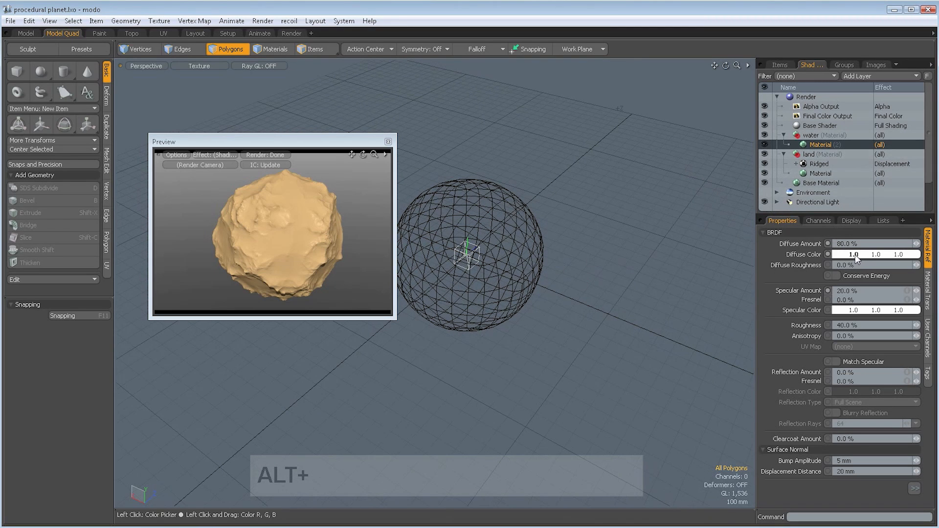
left_click_drag(855, 254, 901, 254)
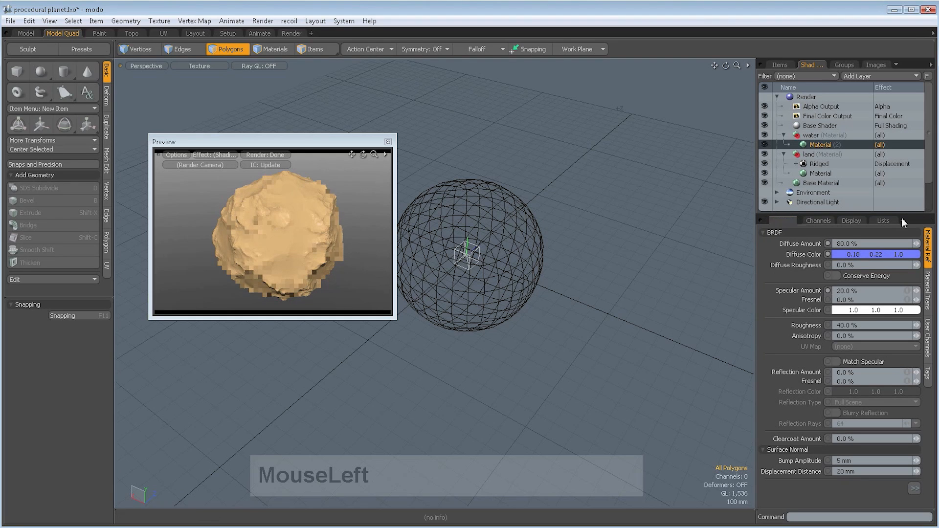
left_click(865, 294)
type("5")
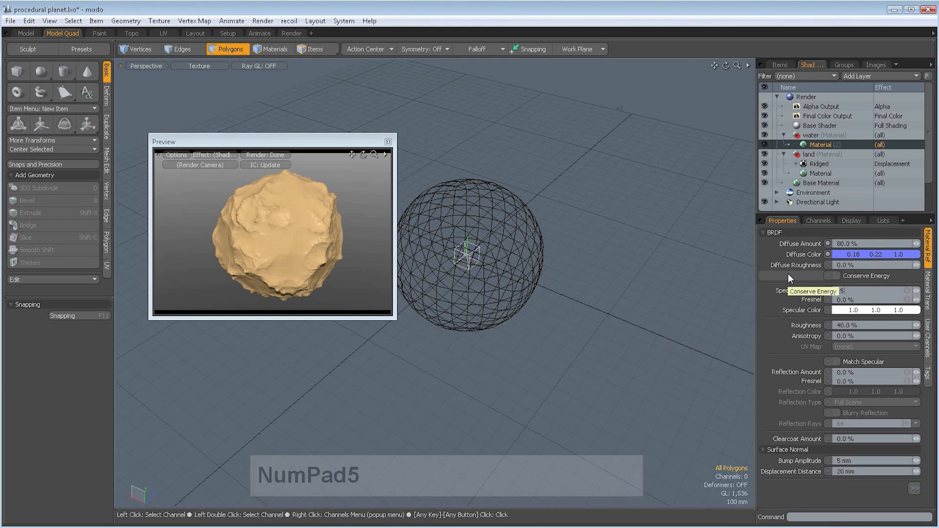
left_click(788, 275)
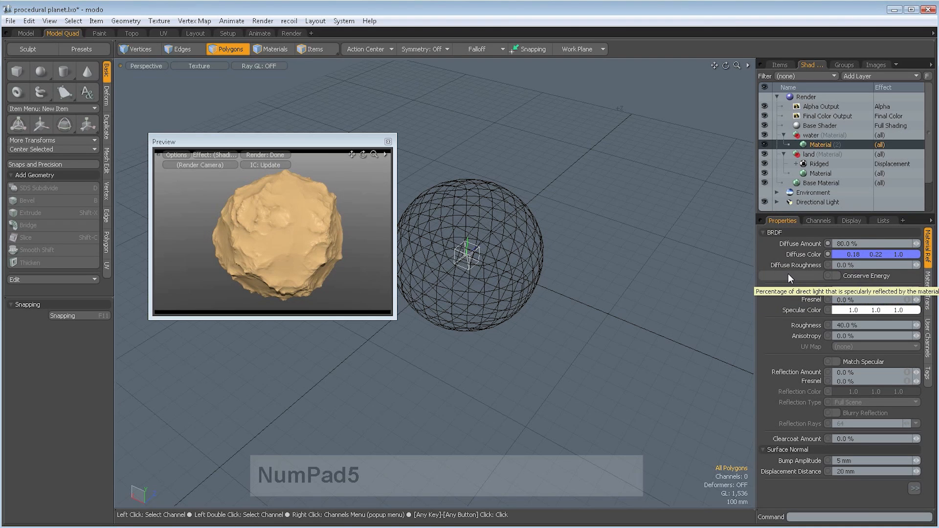
- Check the water sphere with the land item hidden, then restore and select the land item and save the scene
left_click(780, 64)
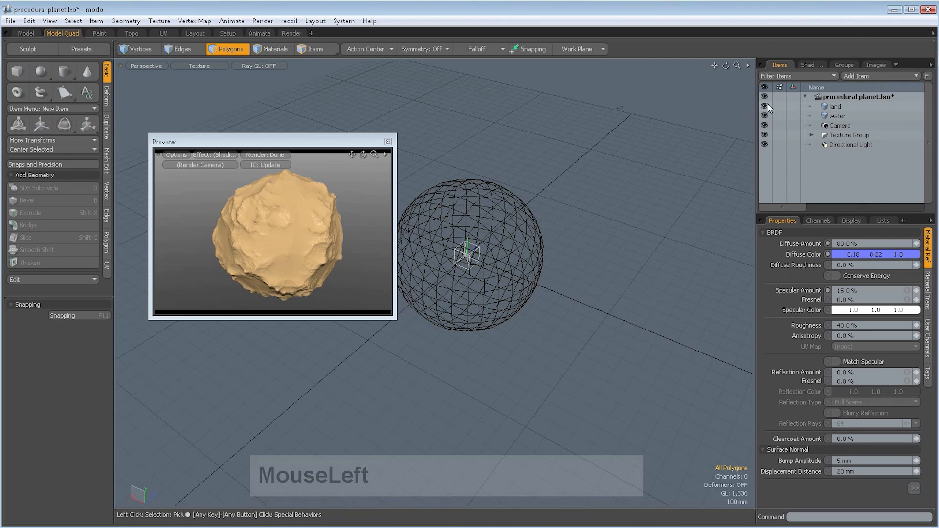
left_click(829, 115)
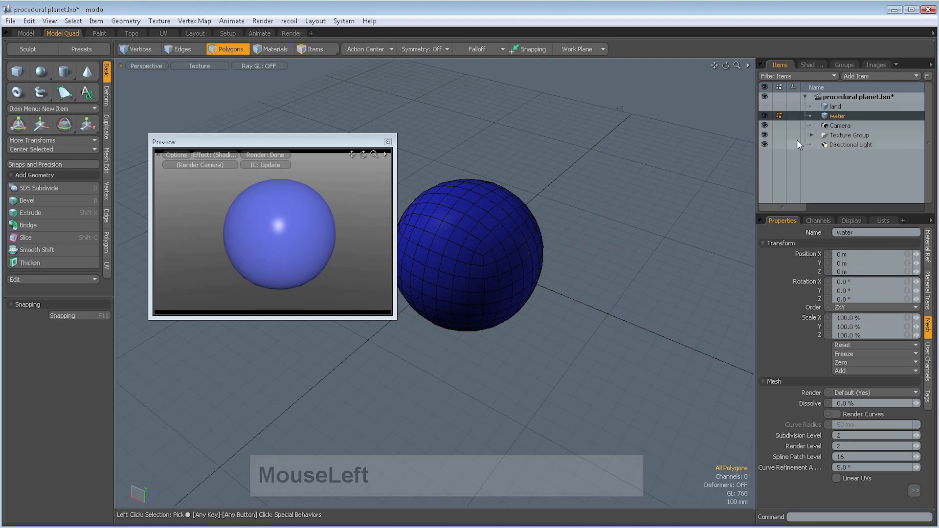
left_click(764, 107)
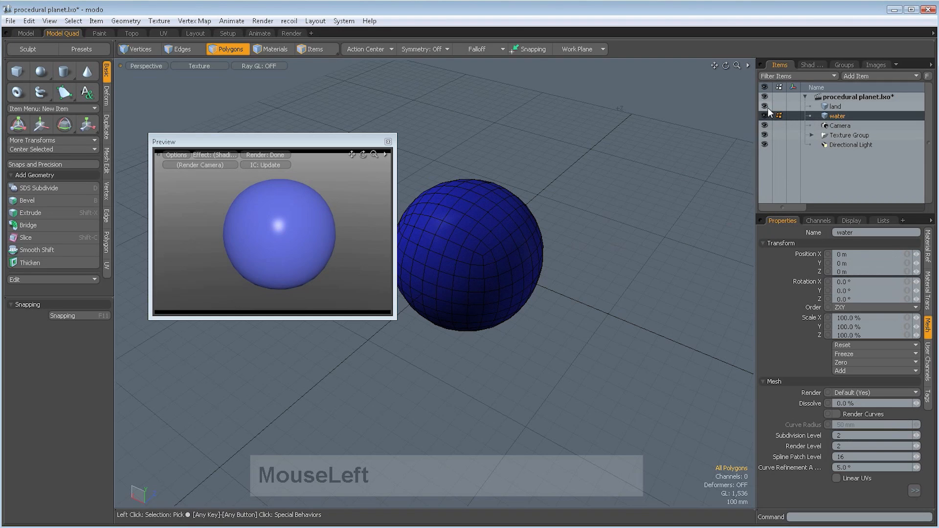
left_click(834, 107)
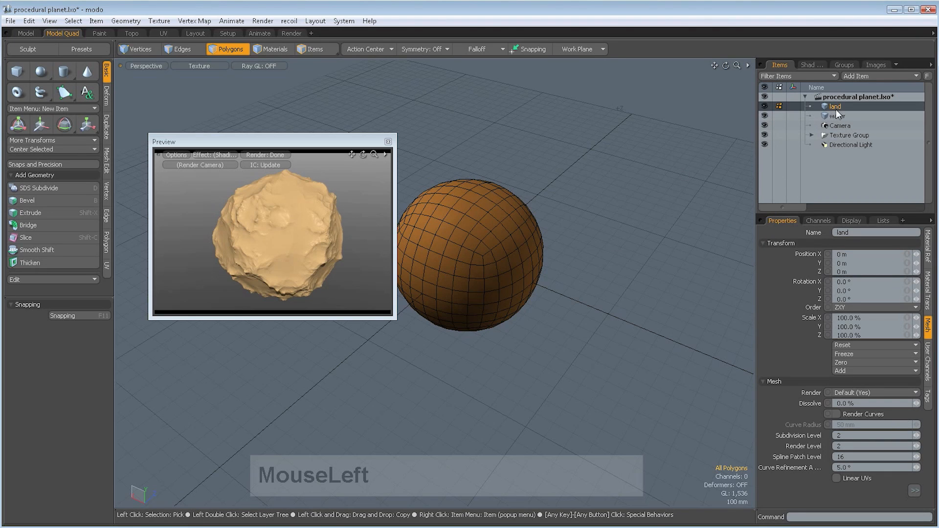
key("ctrl+s")
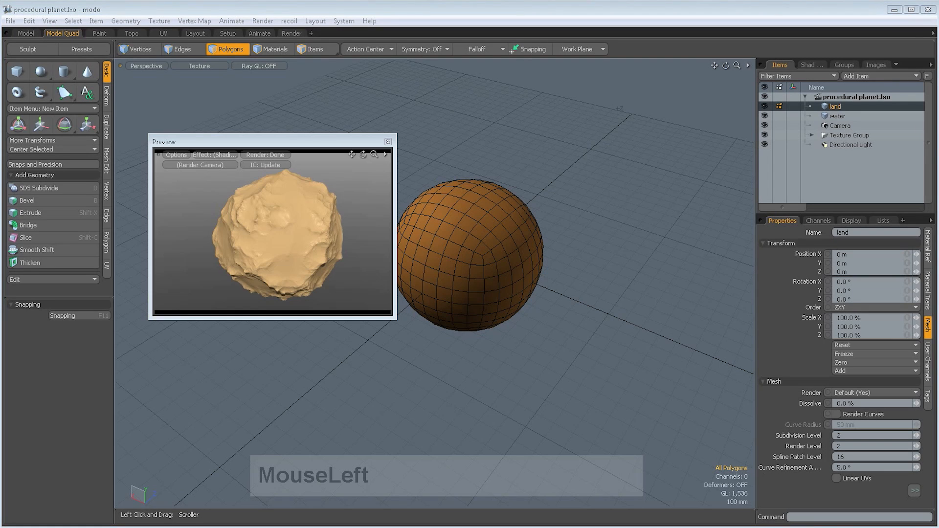
- Set the land's Ridged displacement texture to a background value of -50% and a foreground value of 50%
left_click(811, 66)
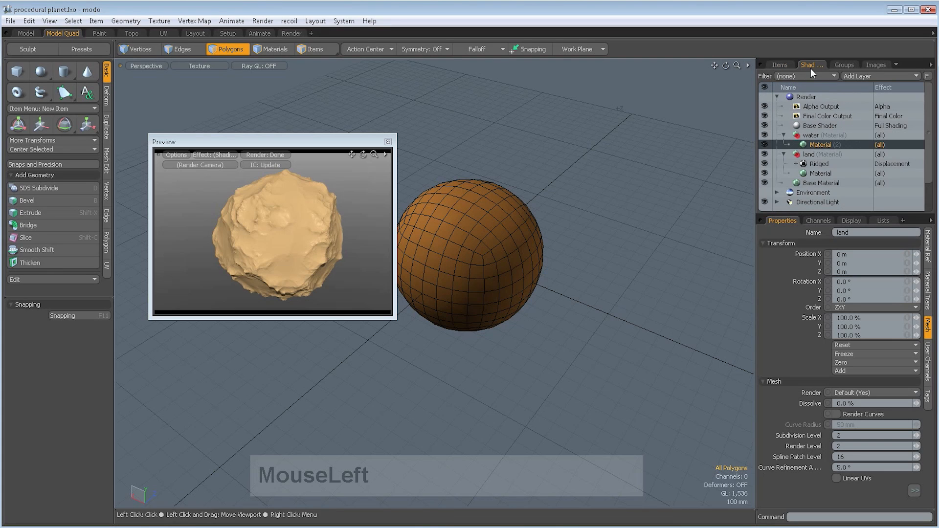
left_click(817, 163)
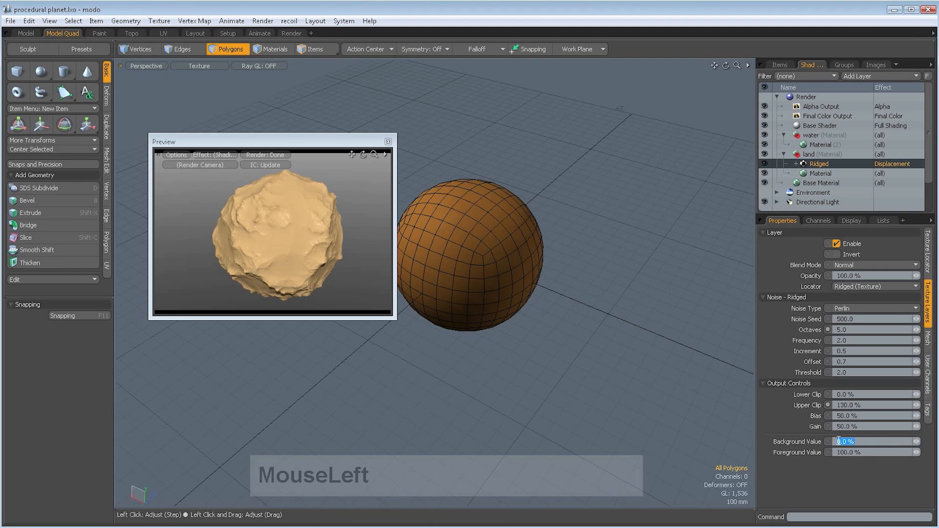
left_click(855, 441)
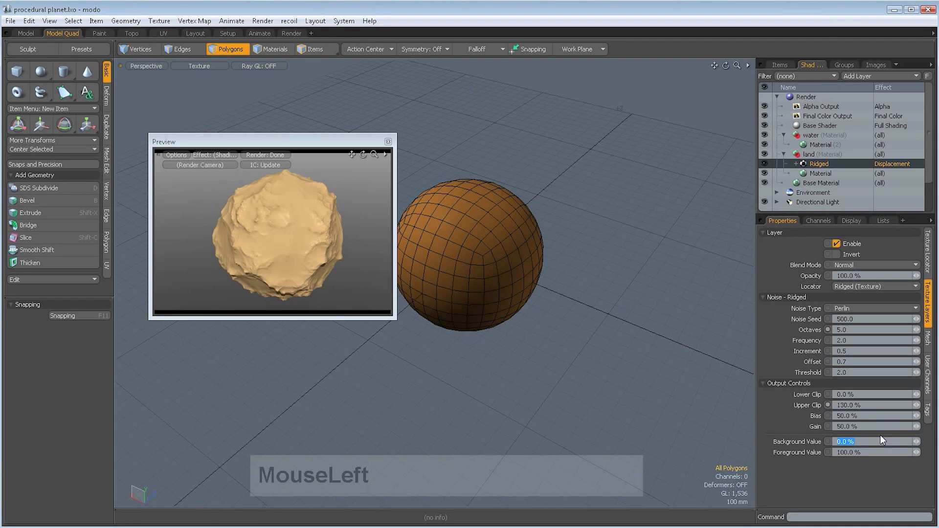
type("-50")
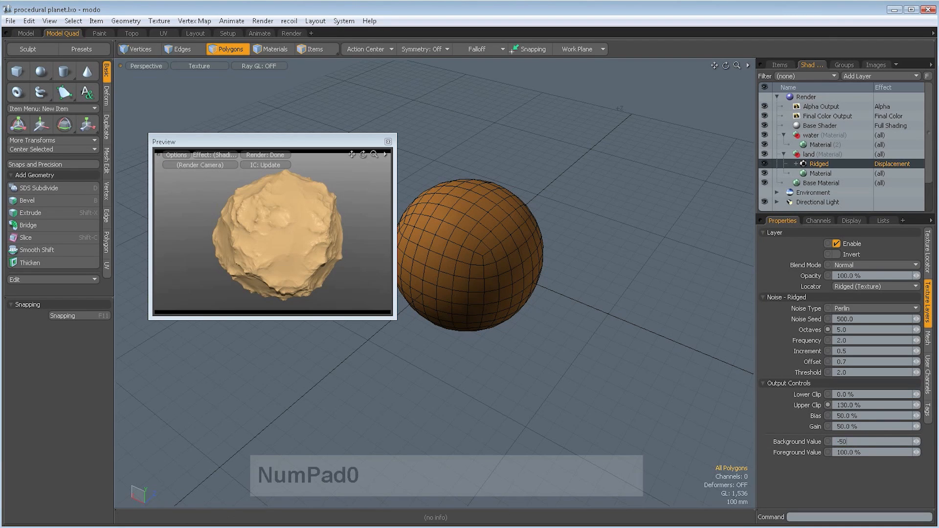
key("Return")
left_click(854, 453)
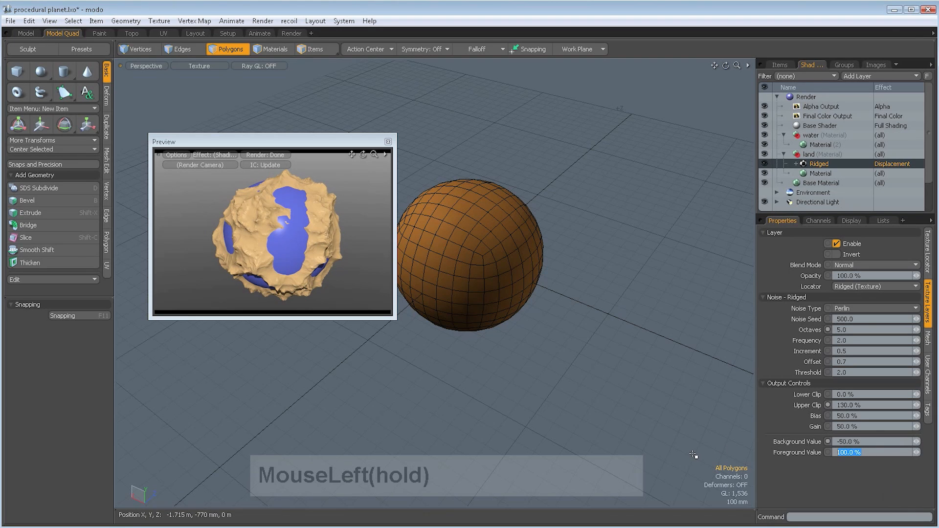
type("50")
key("Return")
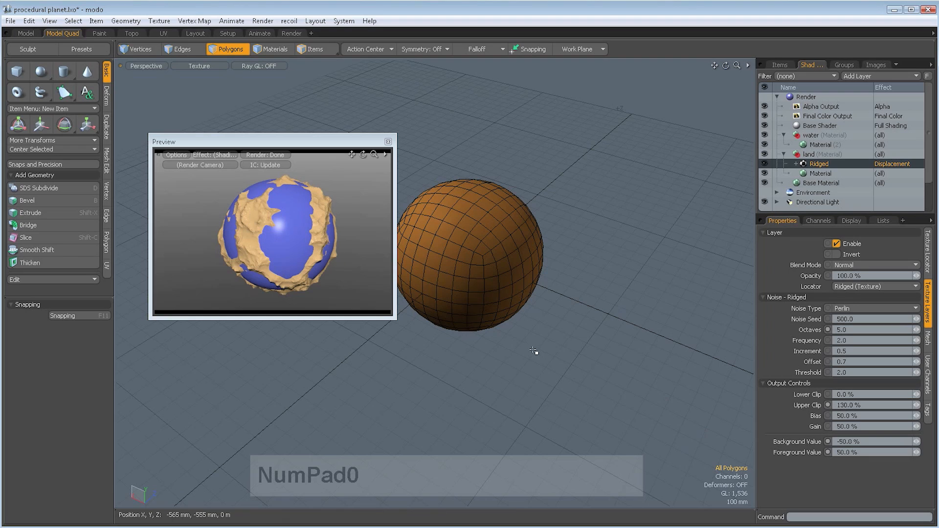
- Change the Ridged texture's foreground value to 80% and background value to -80%, and inspect the planet from another angle in the preview
left_click(882, 451)
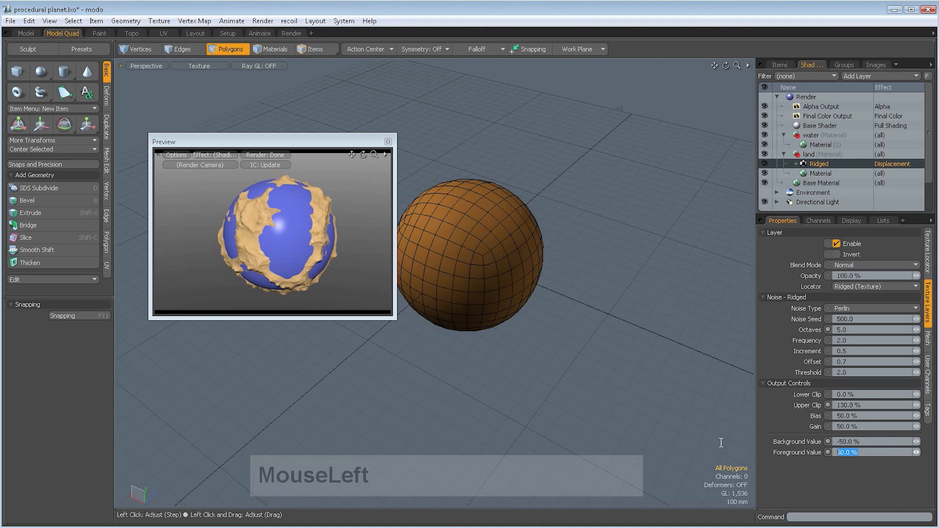
type("8")
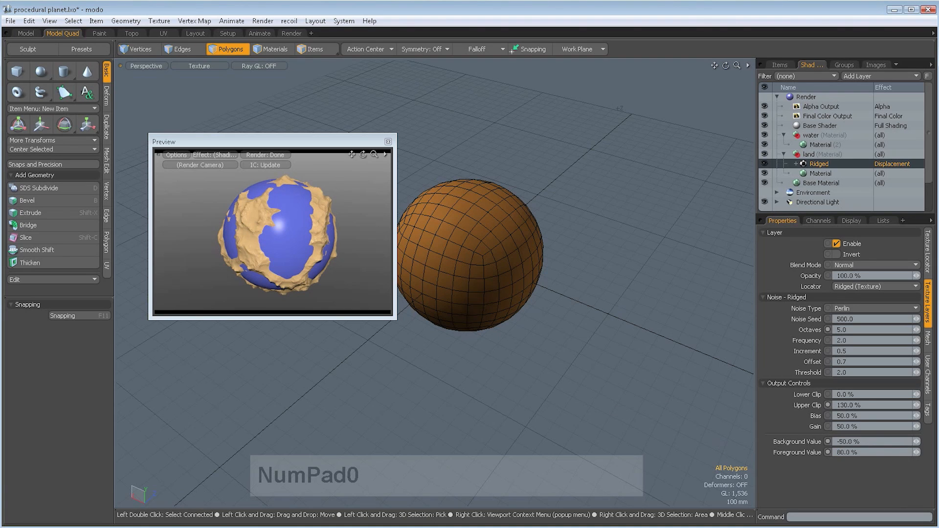
left_click(841, 440)
type("8")
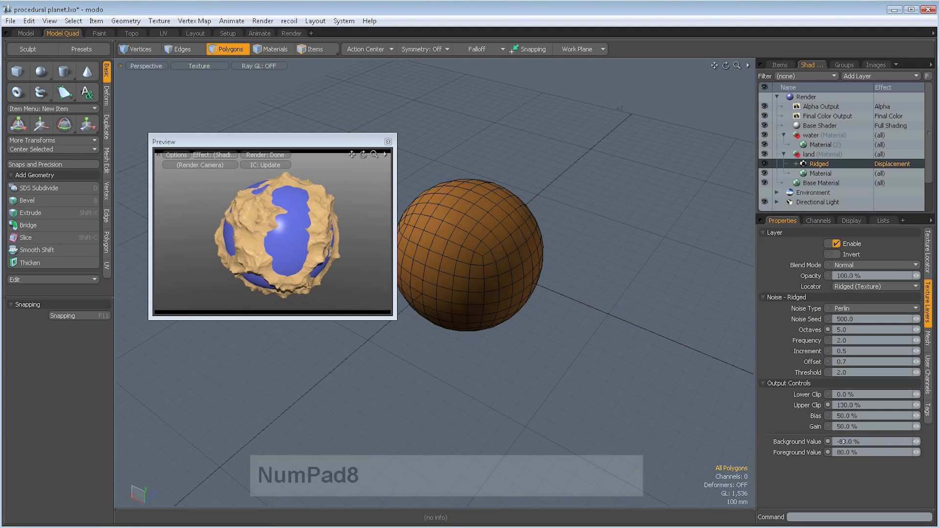
left_click_drag(327, 255, 258, 237, "ctrl+alt")
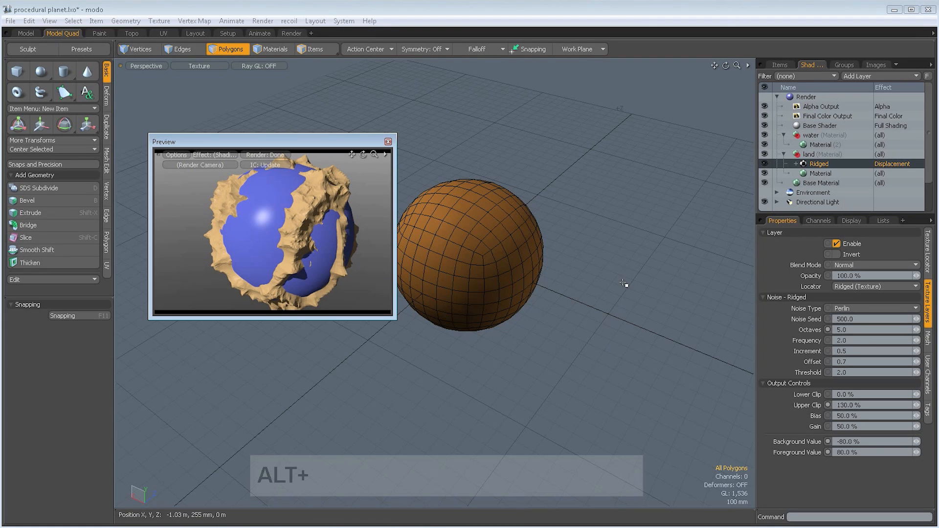
key("ctrl")
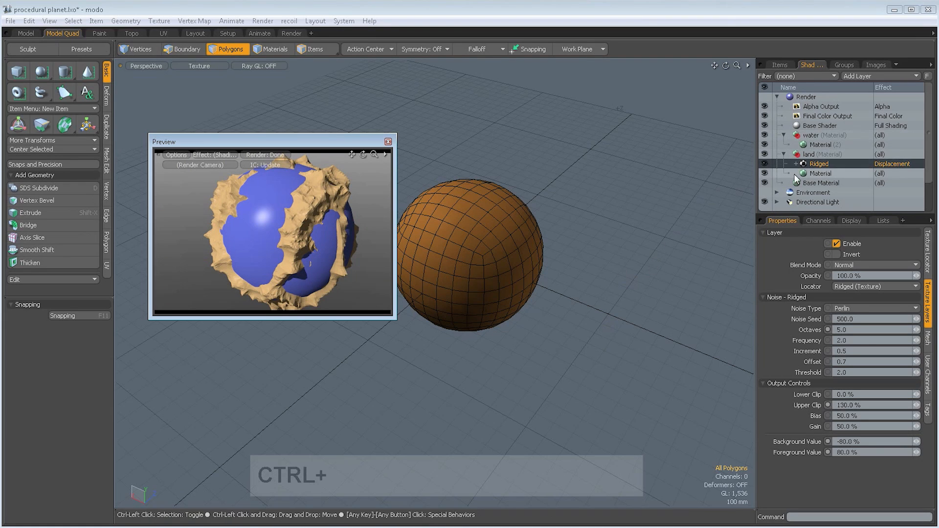
- Save the scene, set the water material's roughness to 10%, and save again
key("ctrl+s")
left_click(818, 145)
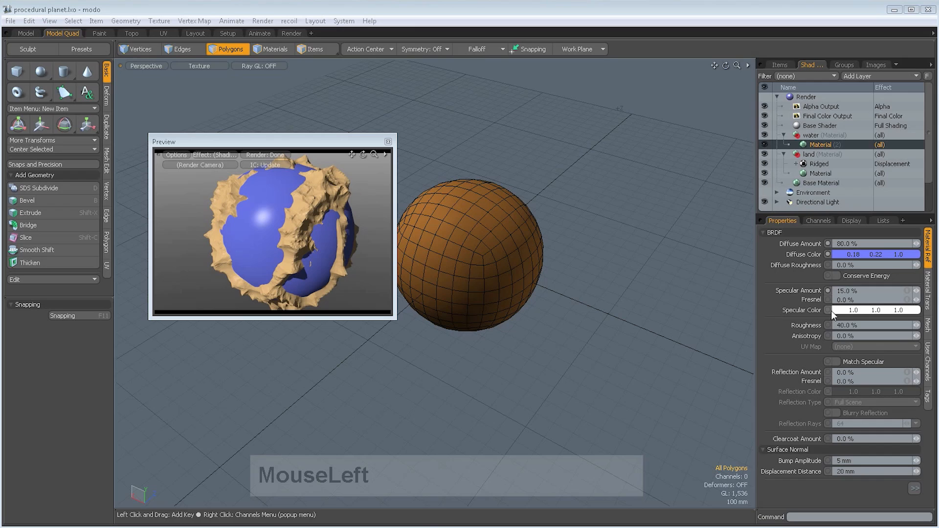
left_click(866, 326)
type("10")
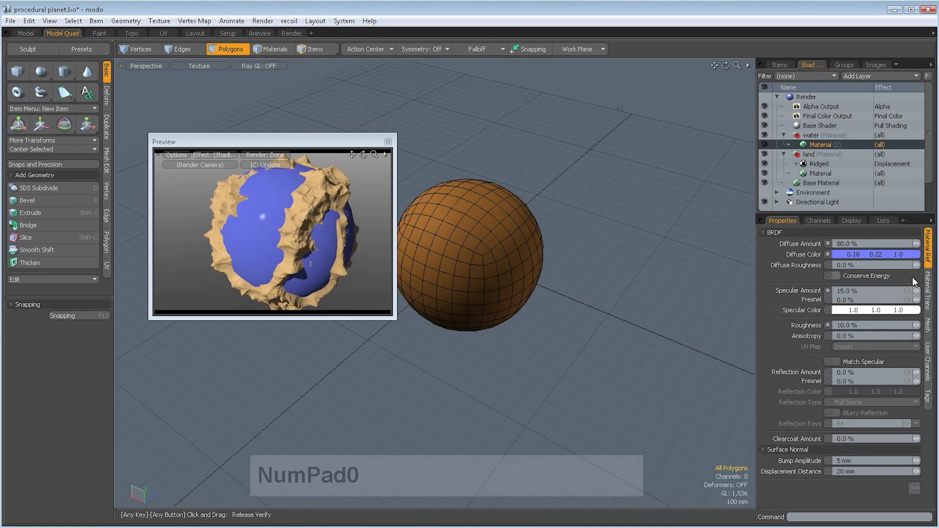
key("ctrl+s")
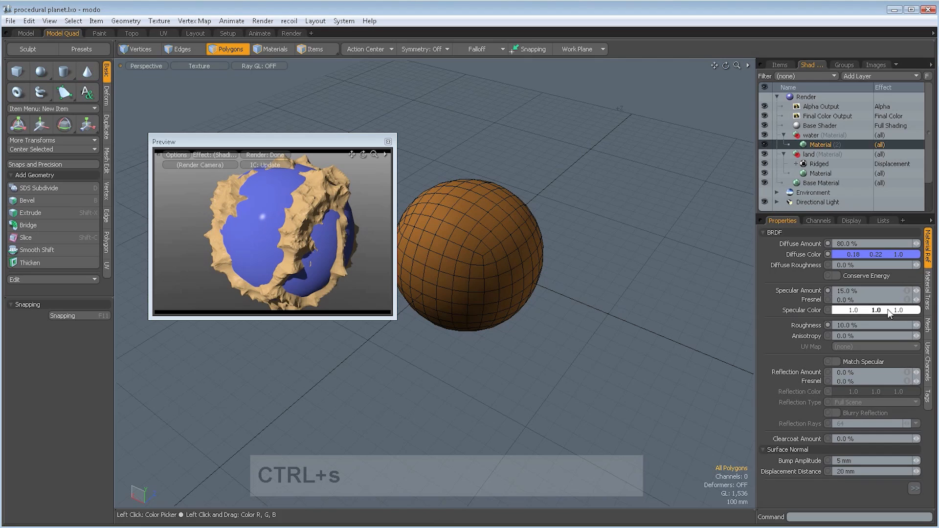
- Give the water material a transparent amount of 90% and a light blue transparent colour (0.32, 0.73, 1.0)
left_click(928, 291)
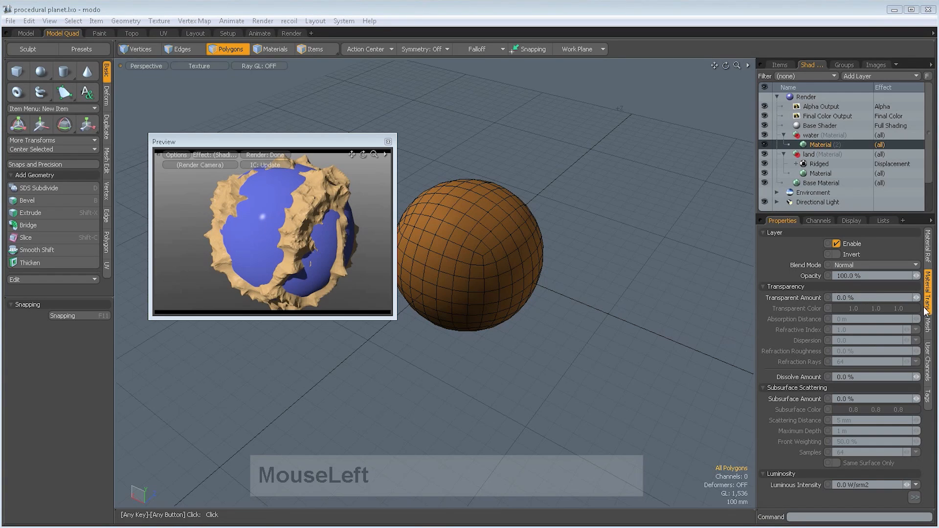
left_click(868, 295)
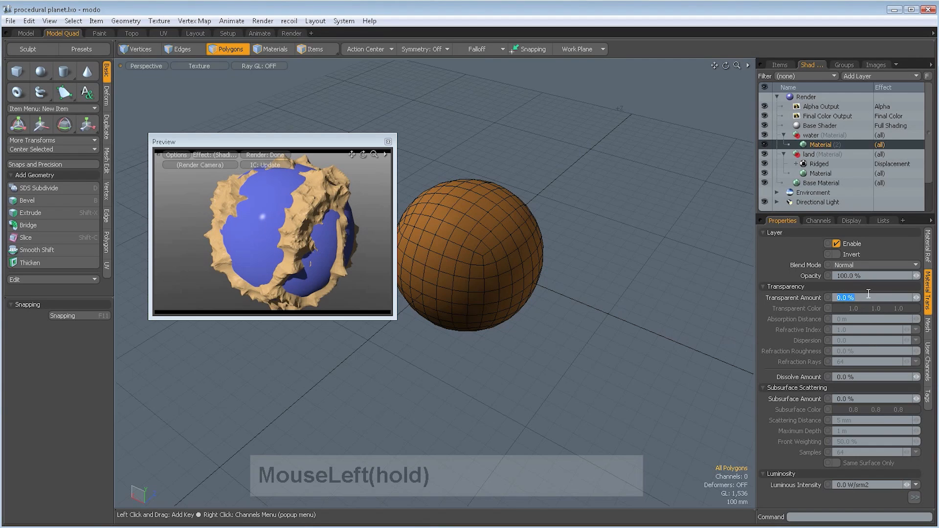
type("90")
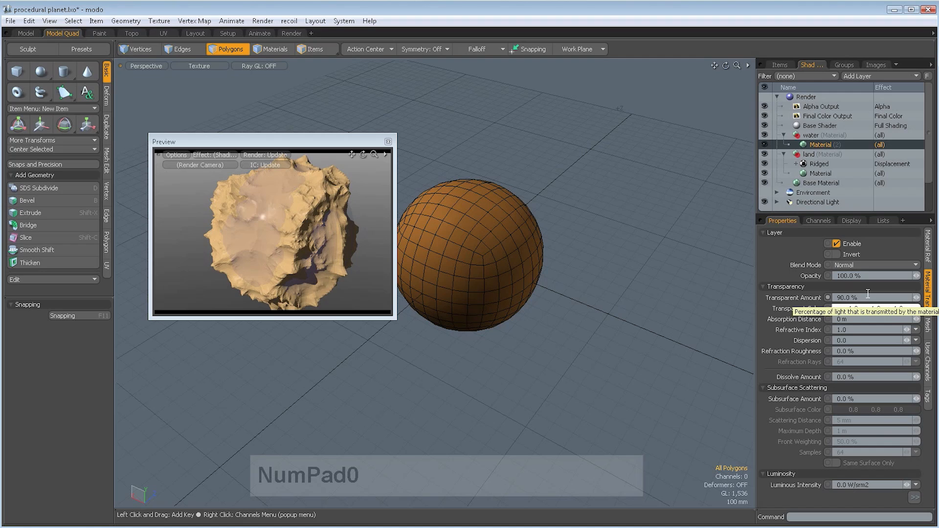
mouse_move(855, 308)
left_mouse_down()
mouse_move(815, 308)
mouse_move(876, 308)
mouse_move(863, 308)
left_mouse_up()
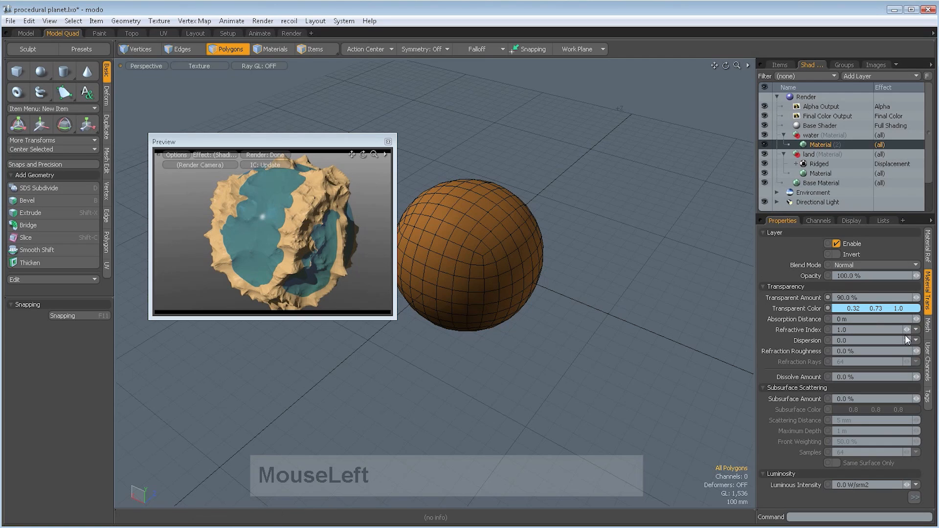
- Set the water material's refractive index to the Water preset (1.33) and its refraction roughness to 100%
left_click(917, 329)
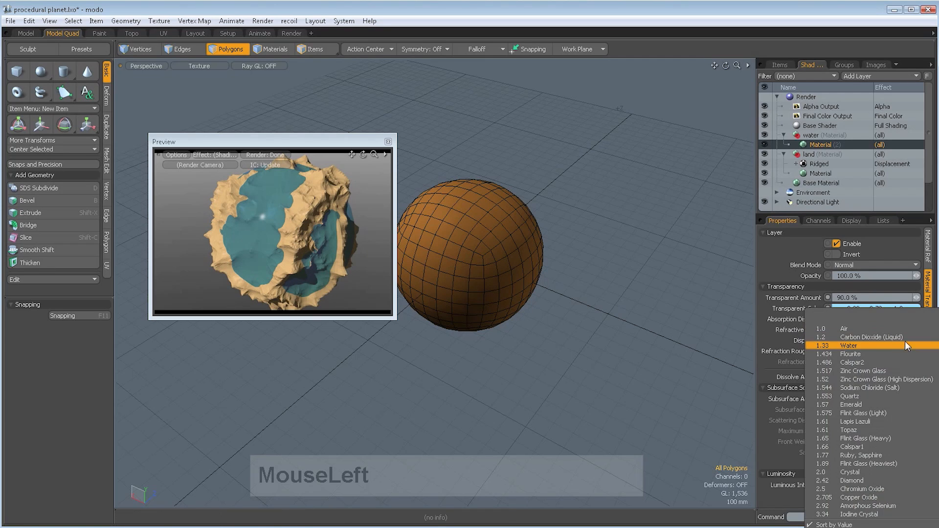
left_click(845, 346)
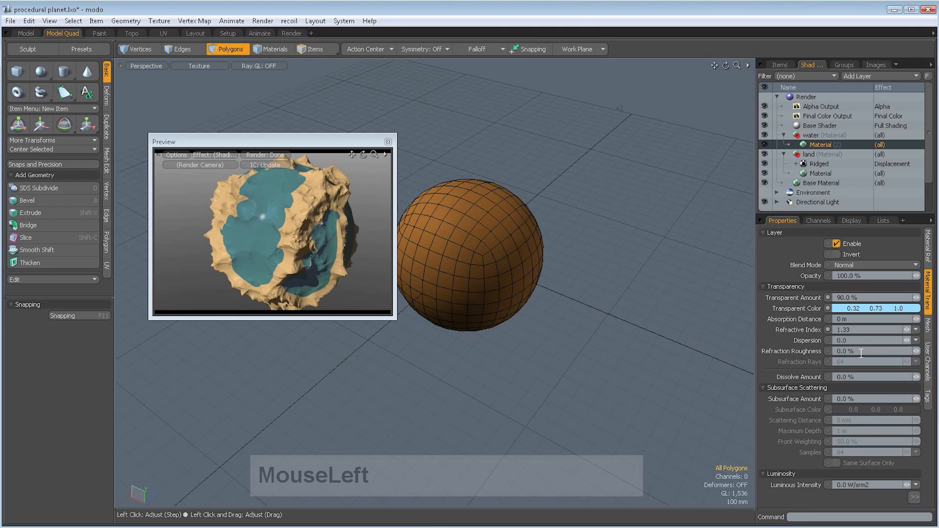
left_click(863, 352)
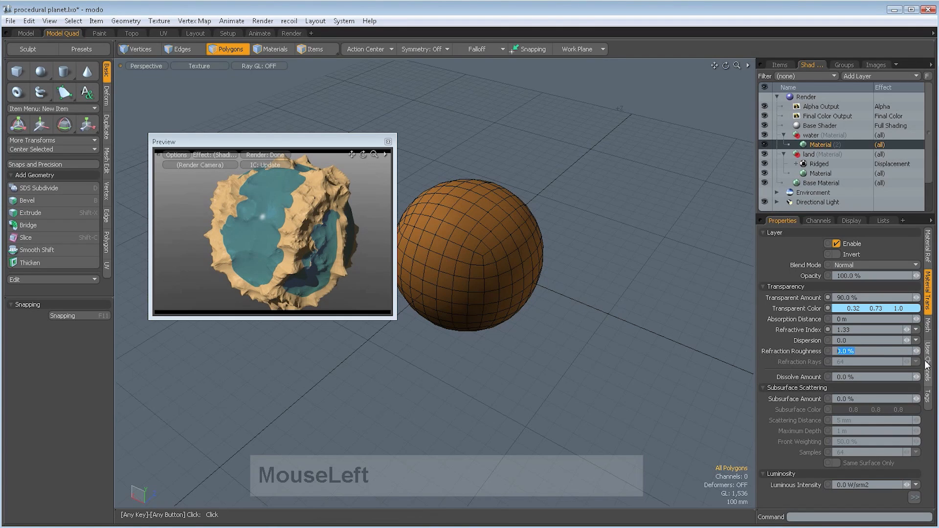
type("100")
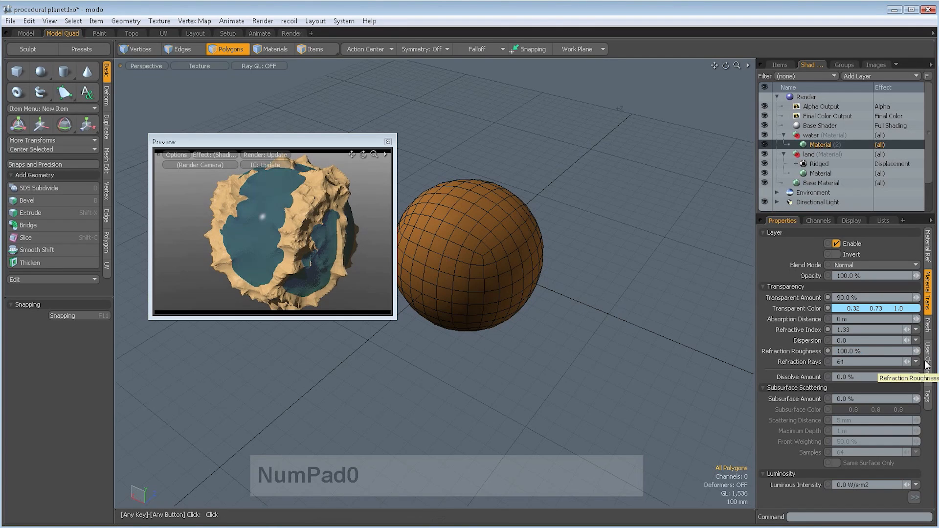
- Inspect the transparent water from other angles in the preview and save the scene
left_click_drag(248, 225, 259, 238, "alt")
left_click_drag(259, 237, 293, 230, "alt+shift")
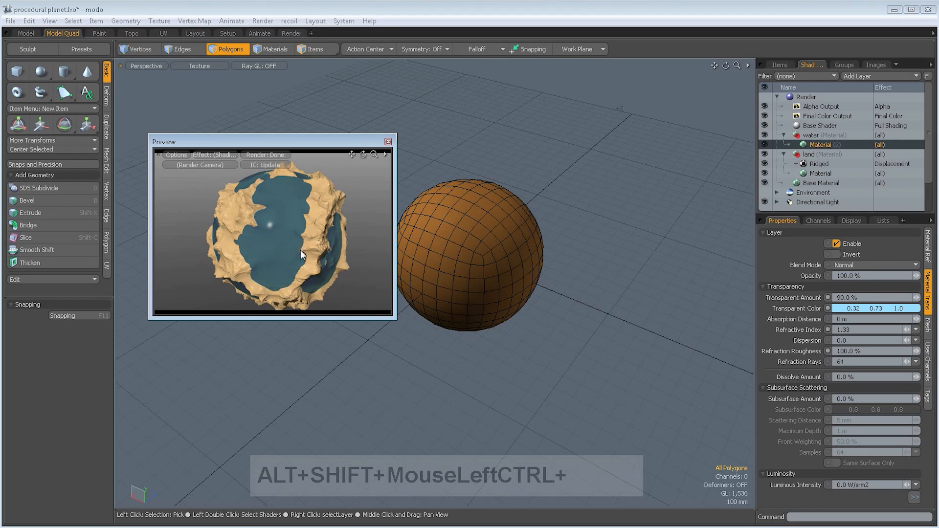
left_click_drag(302, 254, 308, 243, "alt+shift")
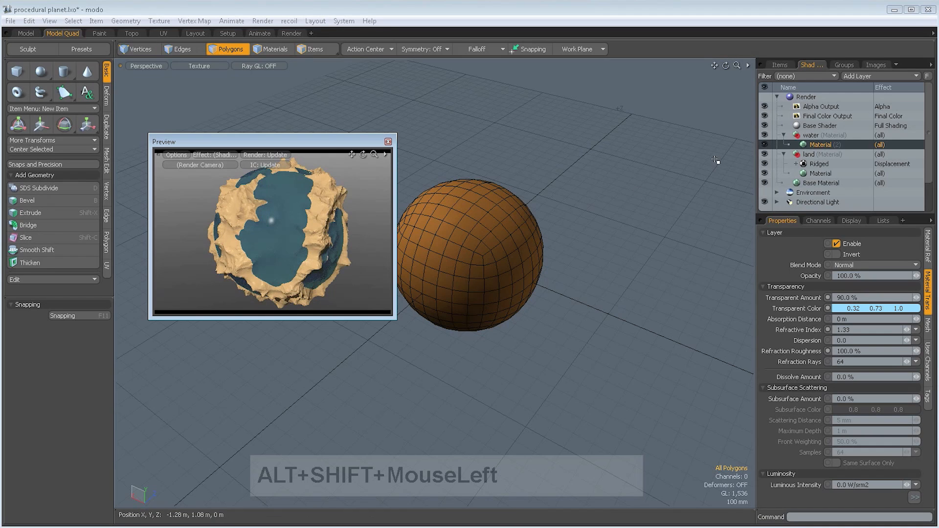
key("ctrl+s")
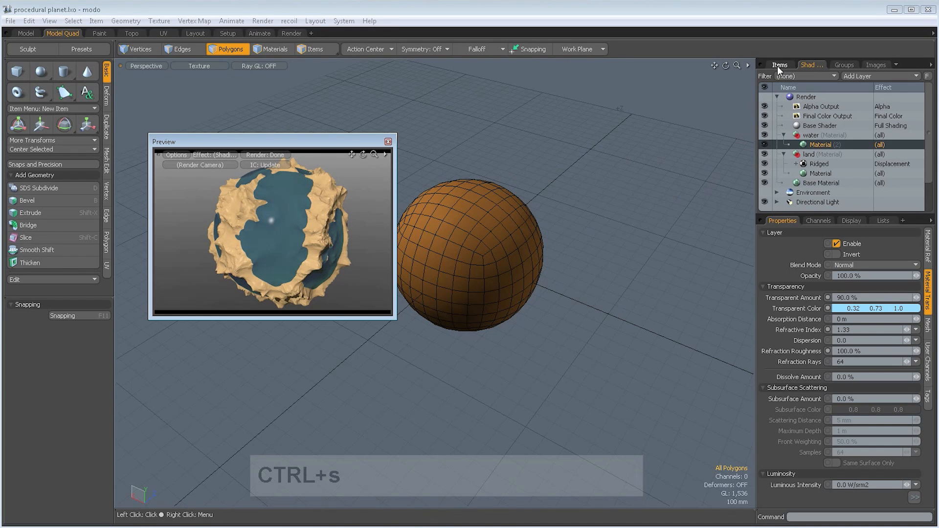
- Enable indirect illumination in the global illumination settings of the Render item
left_click(806, 97)
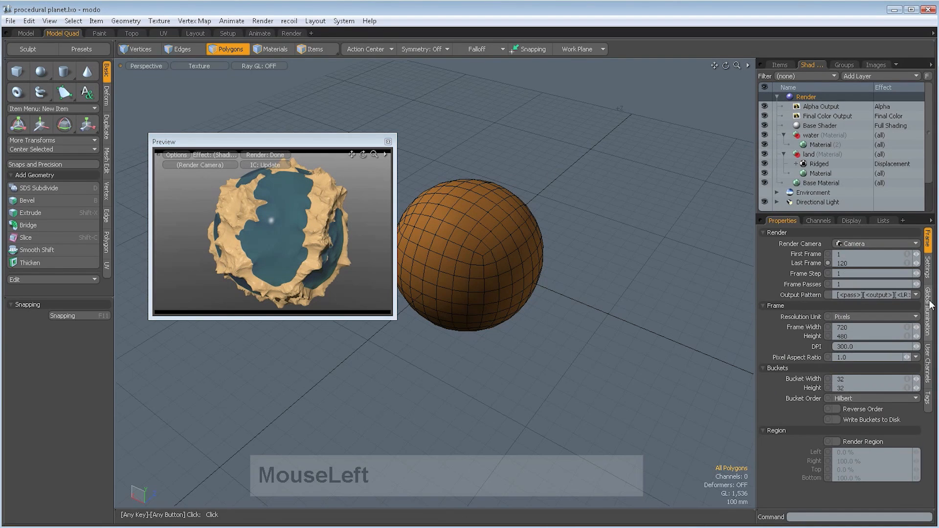
left_click(928, 305)
left_click(836, 276)
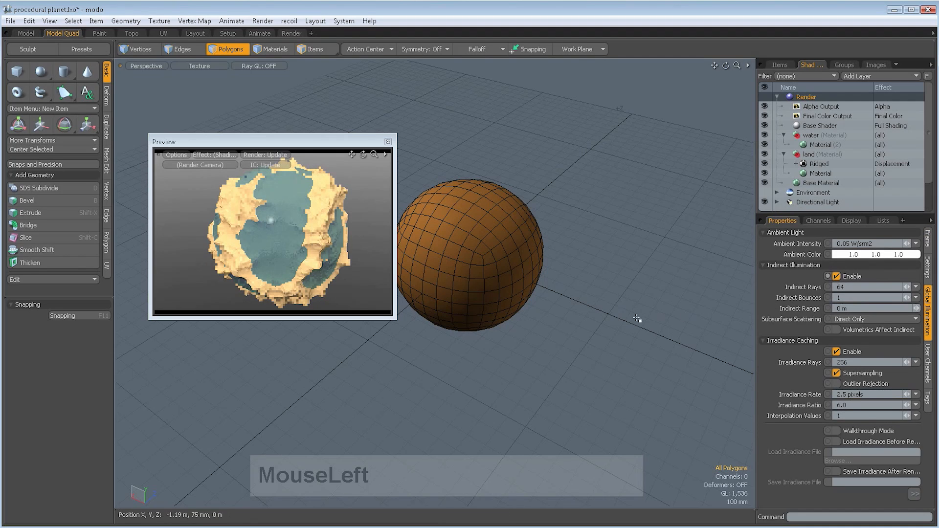
- Rotate the planet in the preview, render the frame to check the lighting, and close the render window
left_click_drag(277, 221, 273, 239, "alt")
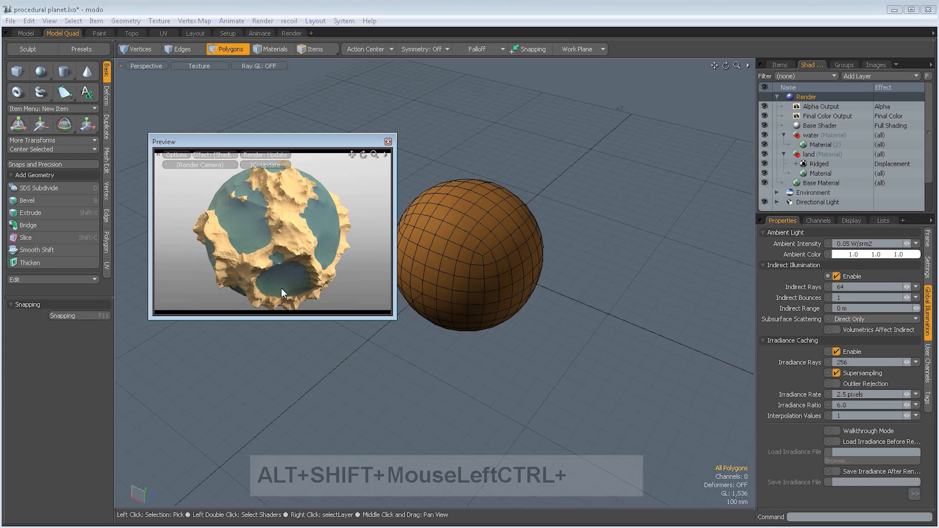
left_click(261, 21)
left_click(277, 34)
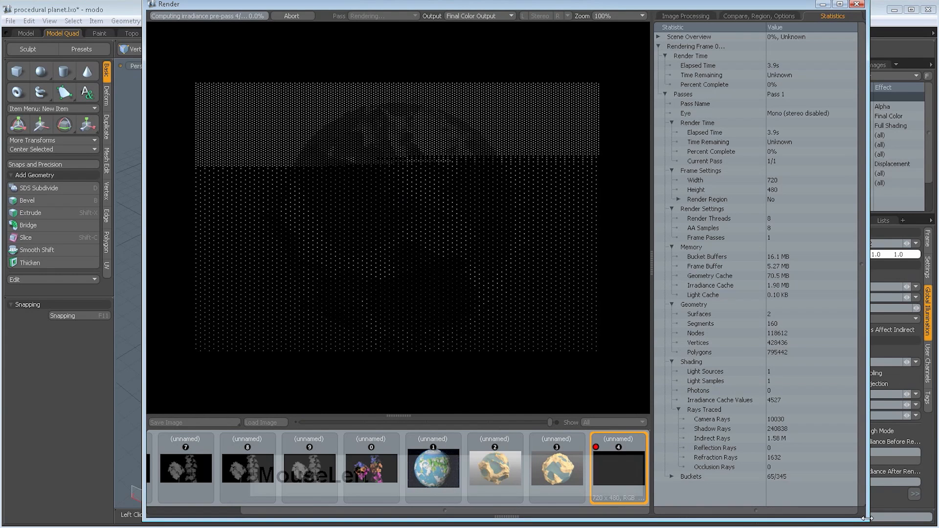
left_click_drag(866, 520, 844, 459)
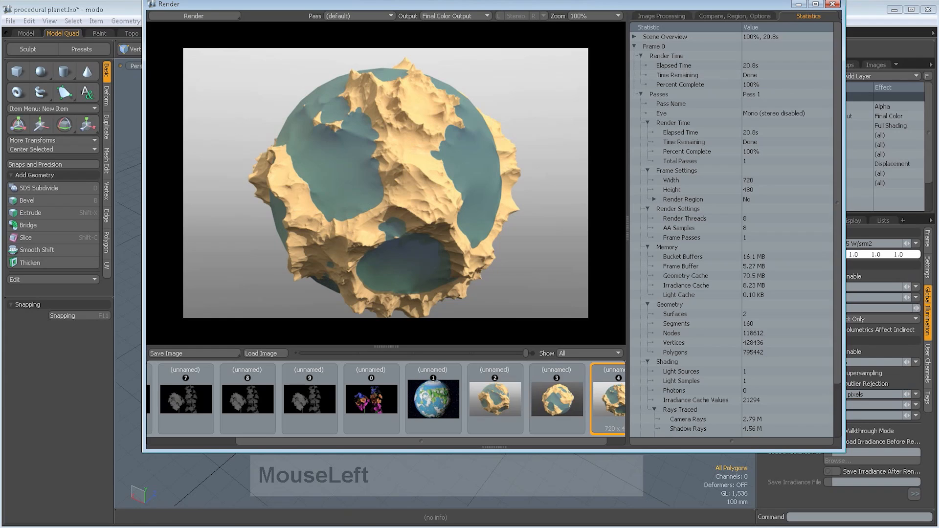
left_click(831, 5)
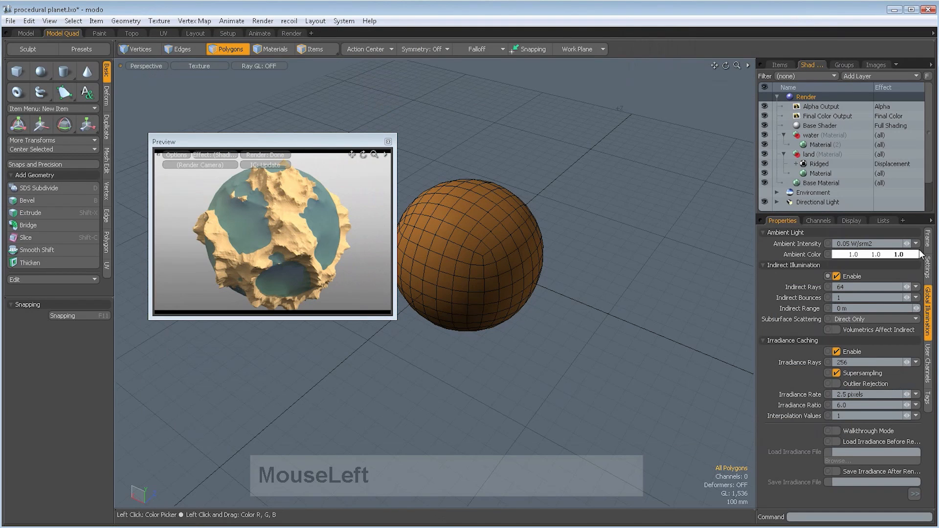
- Set the land's Ridged displacement texture to an upper clip of 135% and test-render the planet
left_click(820, 165)
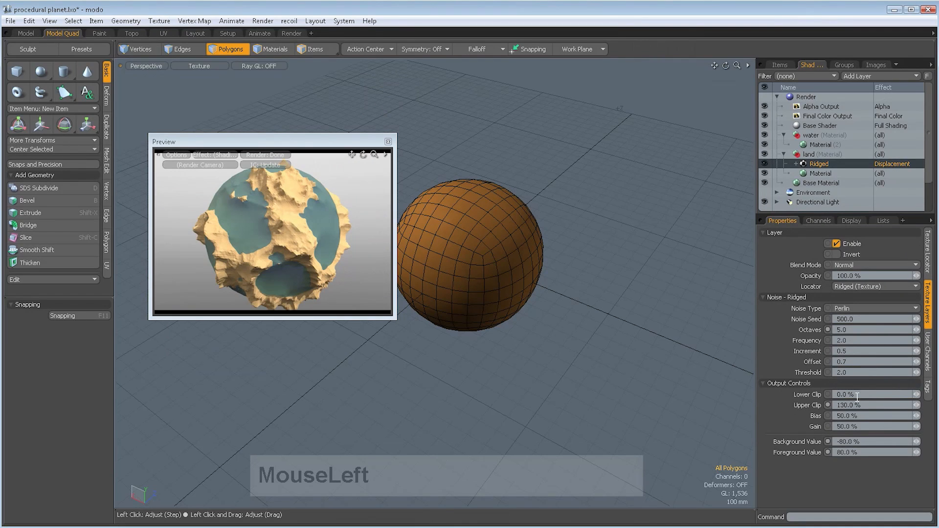
type("135")
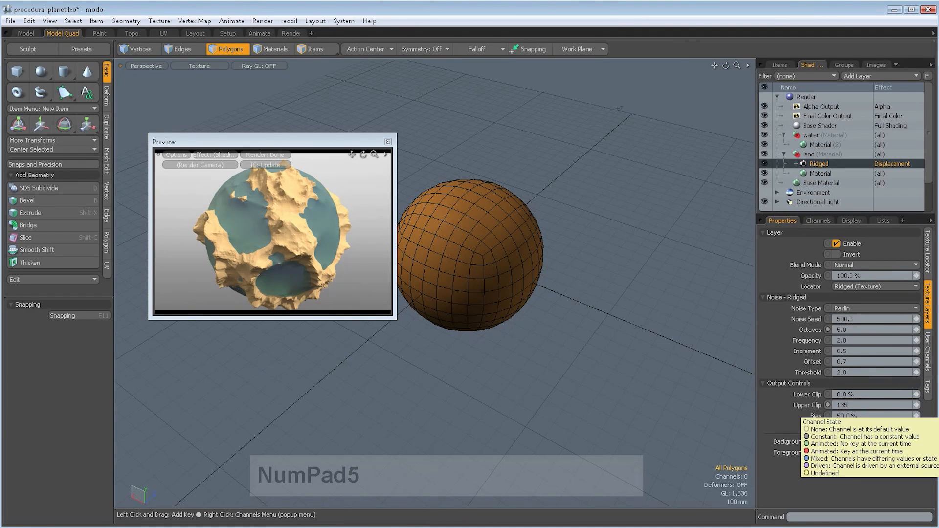
key("Return")
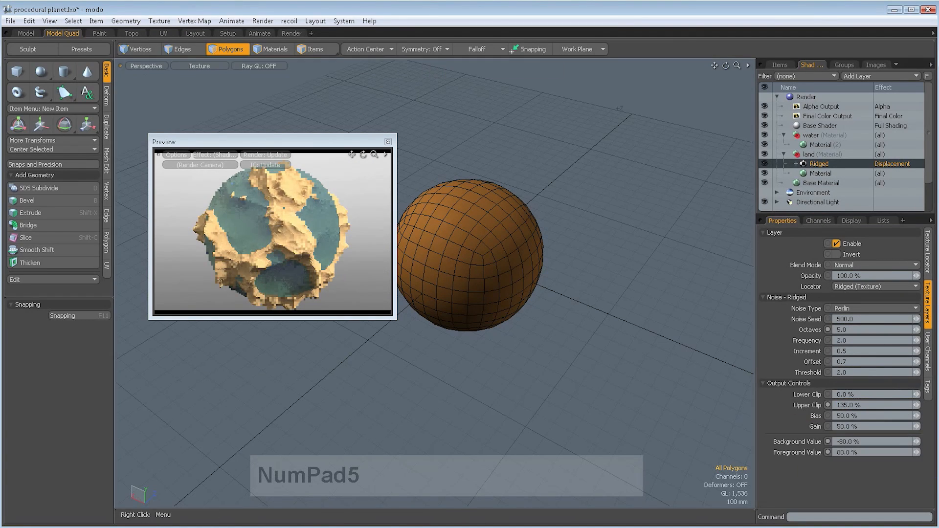
left_click(262, 22)
left_click(267, 34)
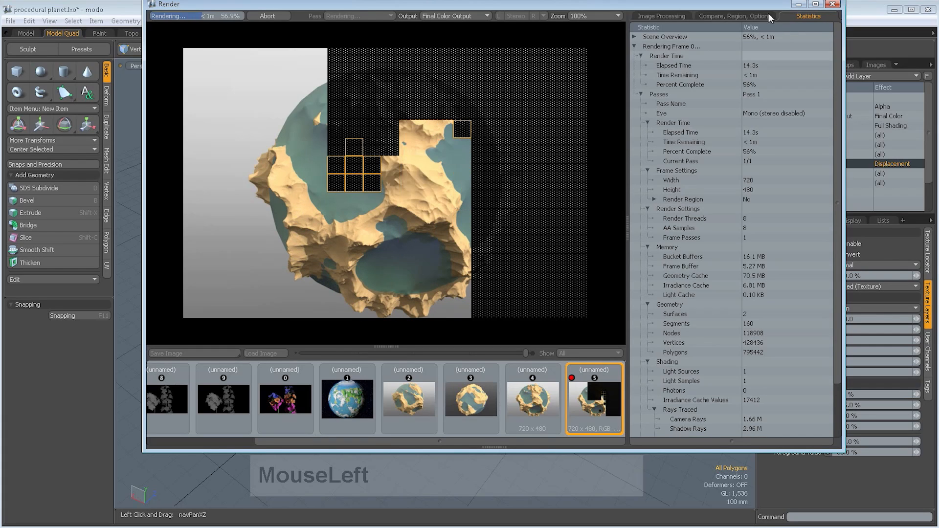
left_click(831, 5)
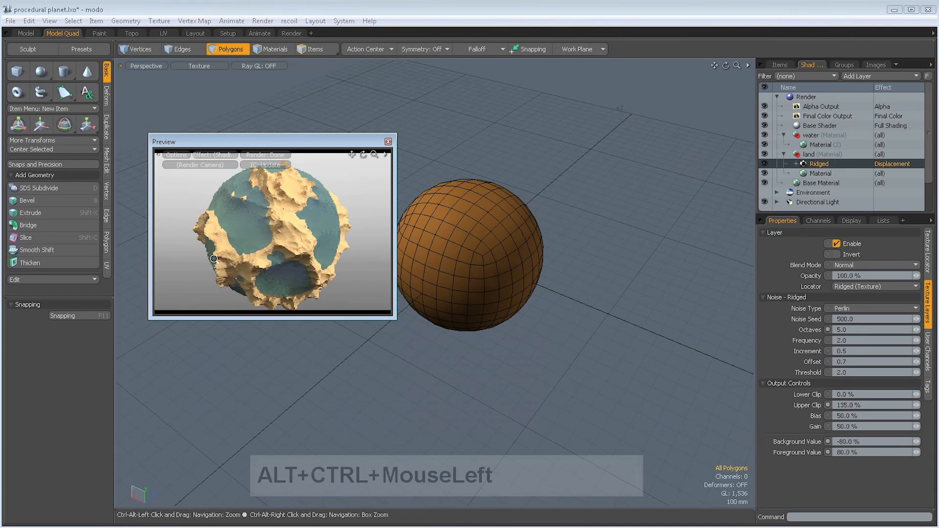
- Frame a close-up of the coastline in the preview and set the Ridged texture's upper clip to 150%
left_click_drag(333, 252, 335, 217, "ctrl+alt")
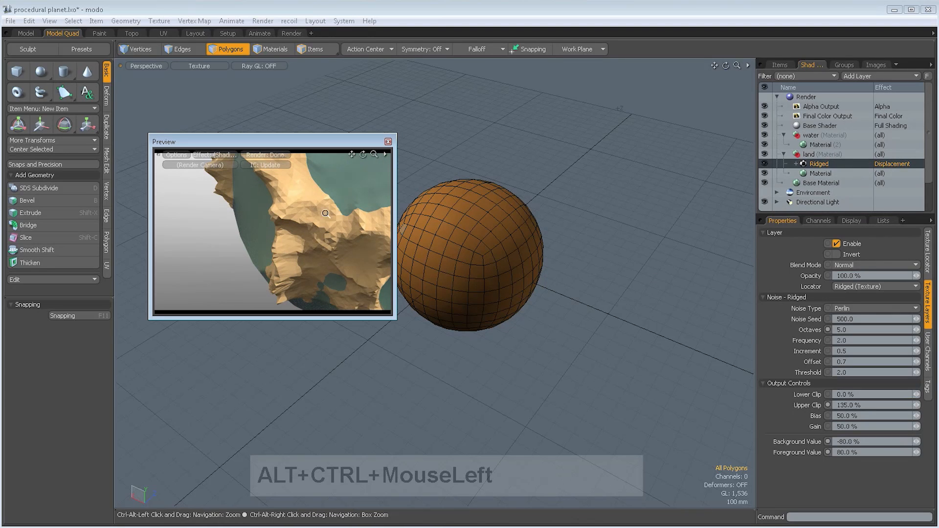
left_click_drag(327, 221, 270, 238, "alt")
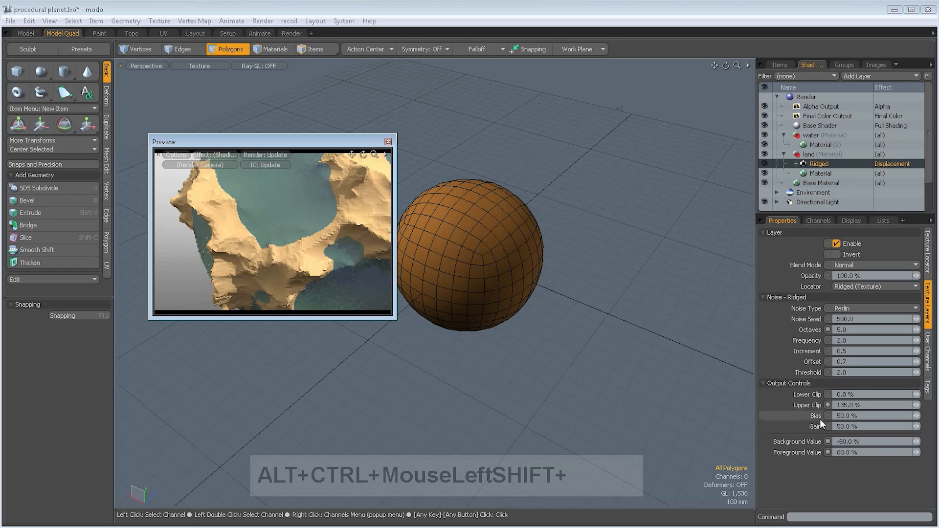
left_click(860, 405)
left_click(874, 406)
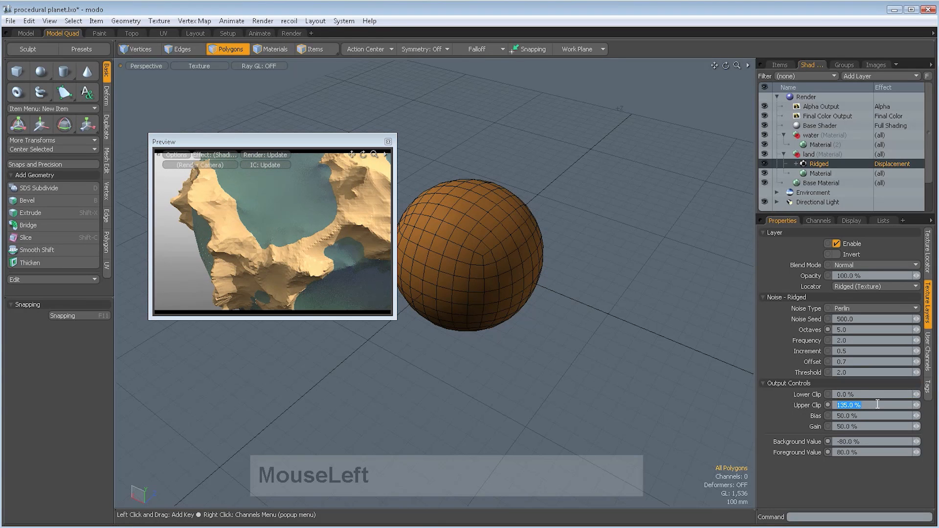
type("15")
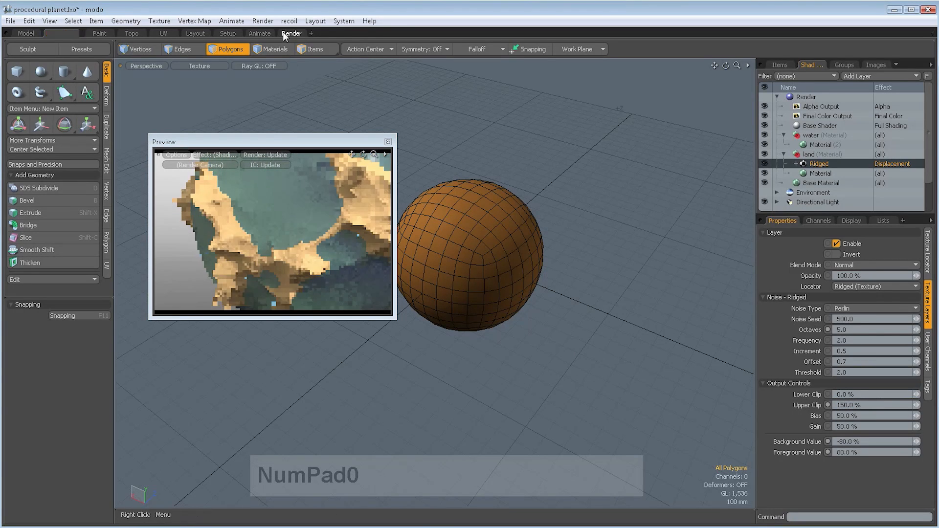
- Render the close-up and examine the shape of the land along the coastline
left_click(263, 21)
left_click(278, 33)
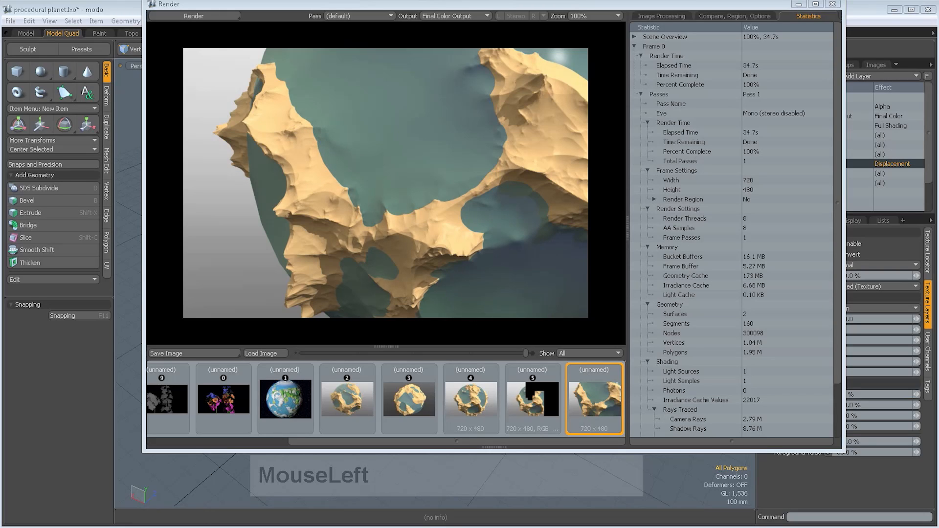
left_click_drag(549, 4, 530, 20)
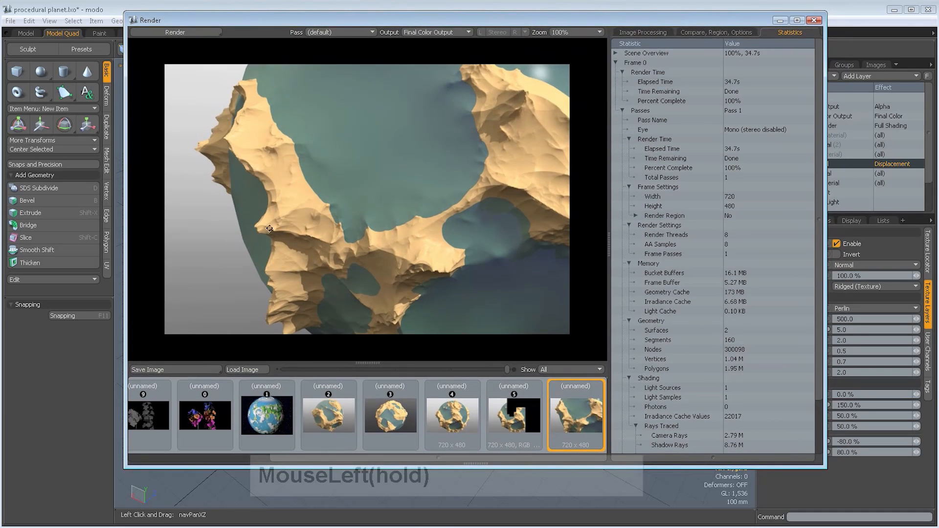
left_click_drag(269, 228, 254, 230)
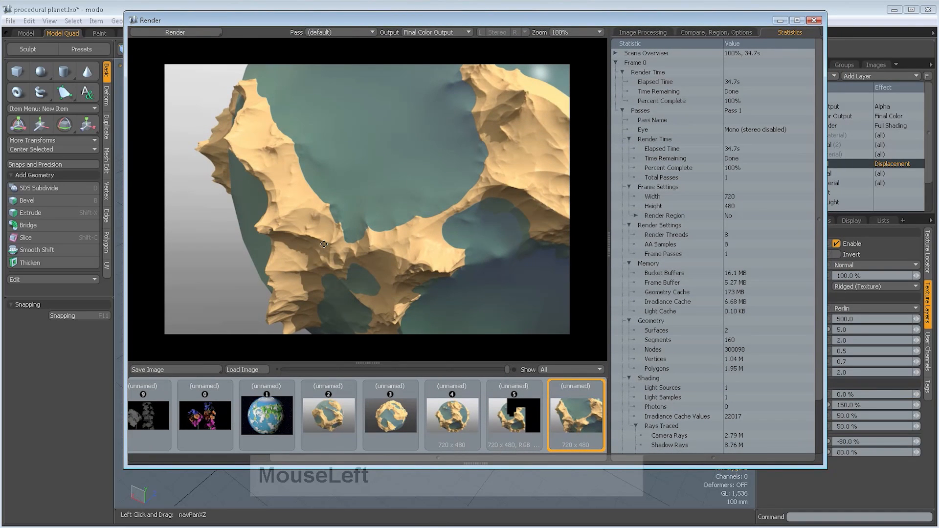